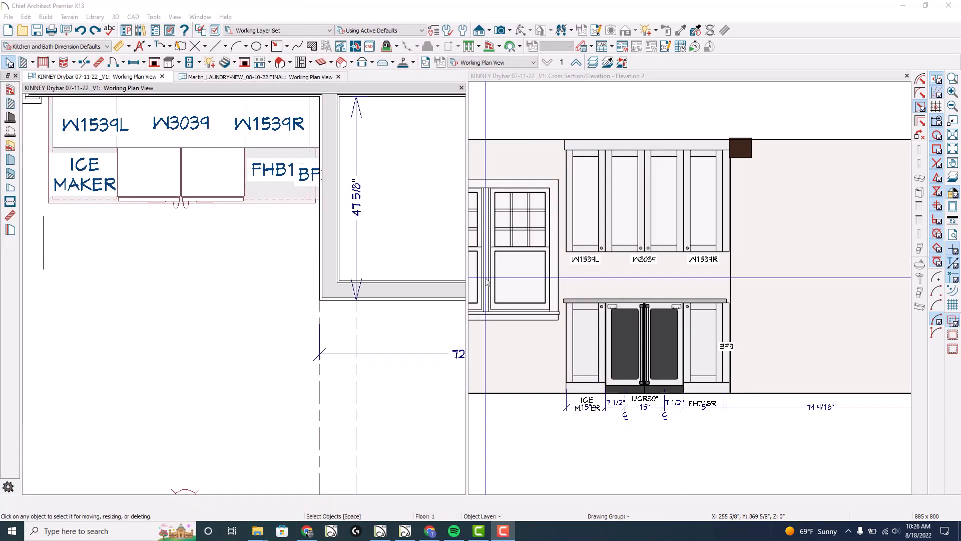
Step: Add an extension to the elevation's lower dimension line at the wall edge beside the BF3 filler
scroll(223, 303, down, 1)
scroll(222, 302, down, 1)
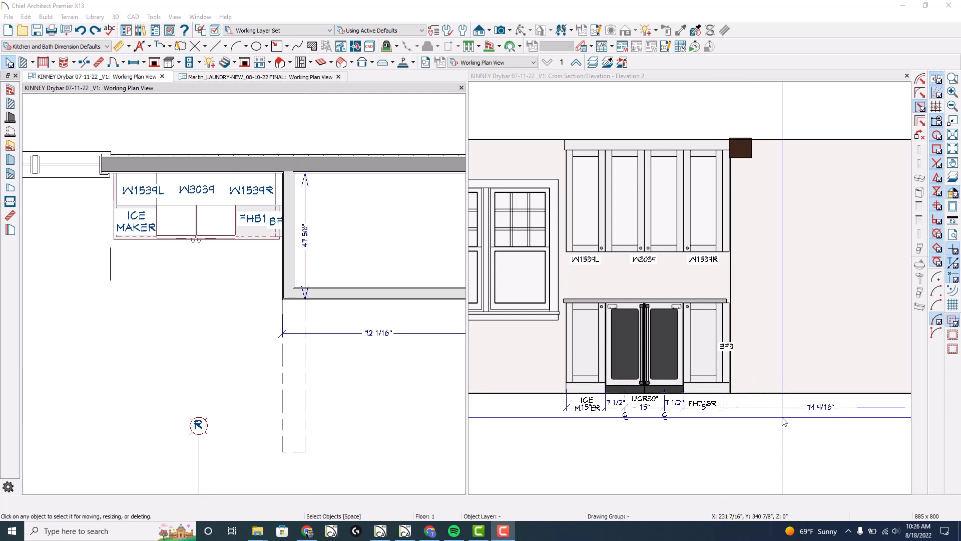
click(785, 405)
scroll(784, 405, up, 2)
click(784, 405)
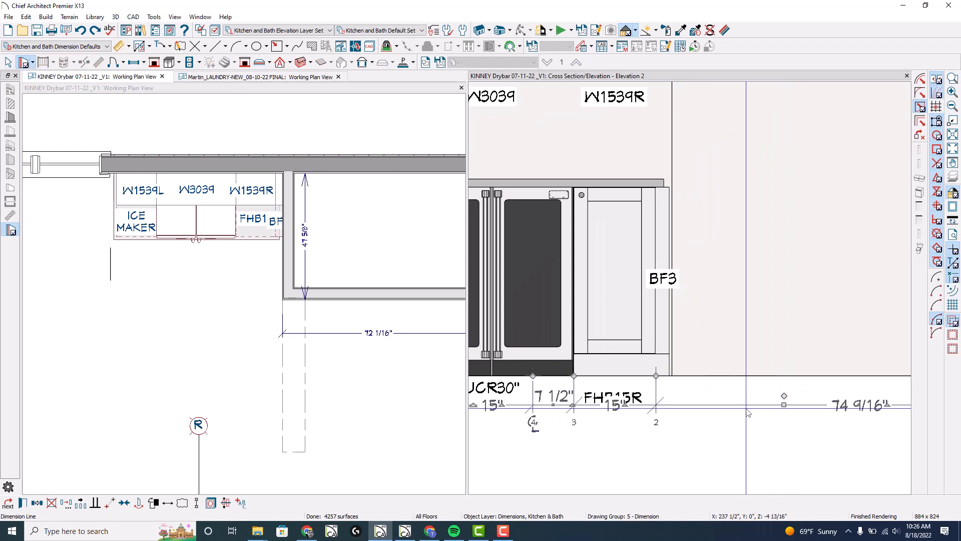
drag(785, 396, 669, 360)
Step: Examine the vertical line at the wall end beside the BF3 filler in the elevation
scroll(700, 356, up, 4)
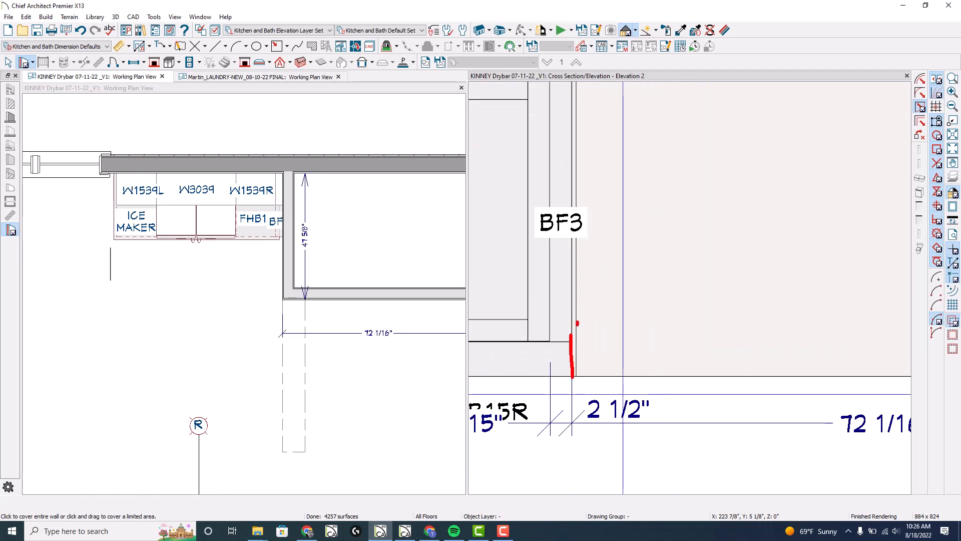
scroll(622, 393, down, 4)
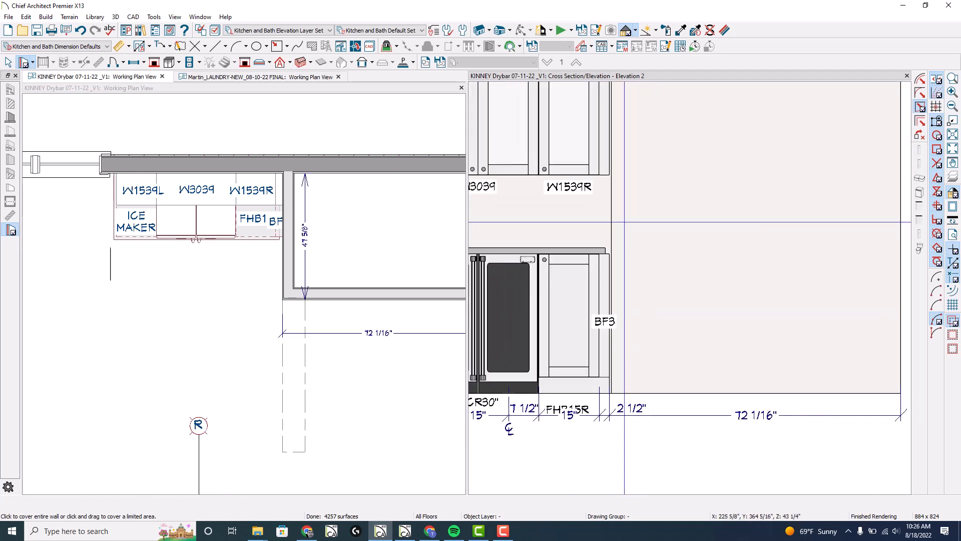
scroll(617, 205, up, 4)
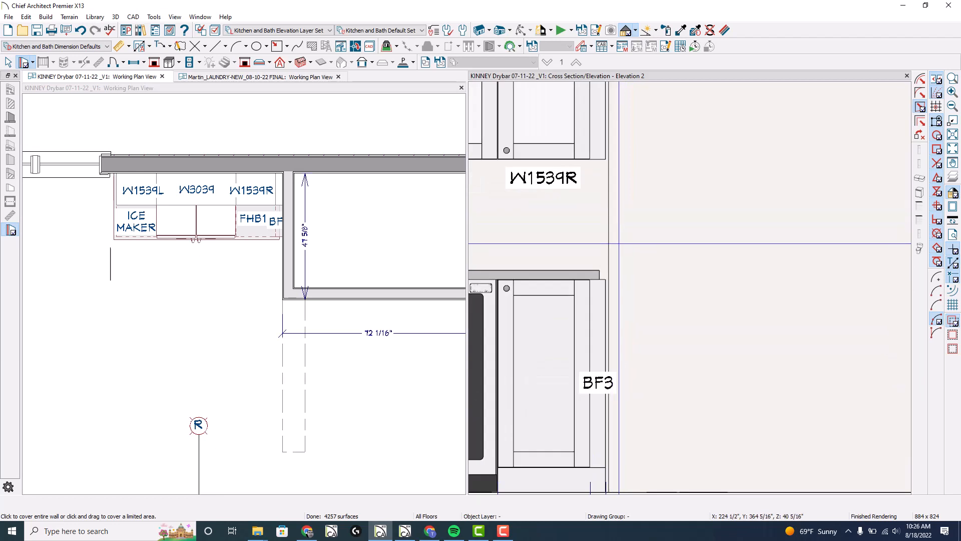
scroll(629, 270, down, 2)
scroll(626, 271, down, 1)
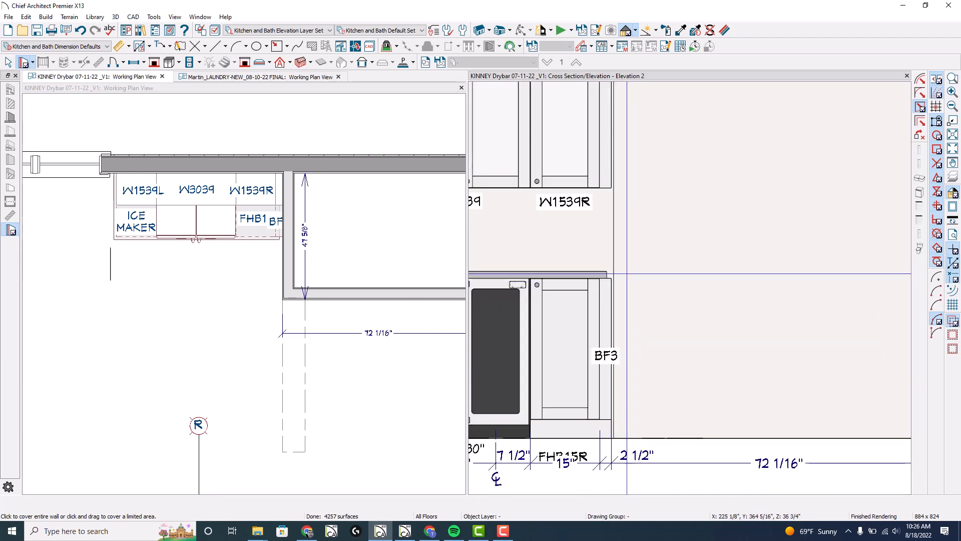
scroll(621, 225, down, 1)
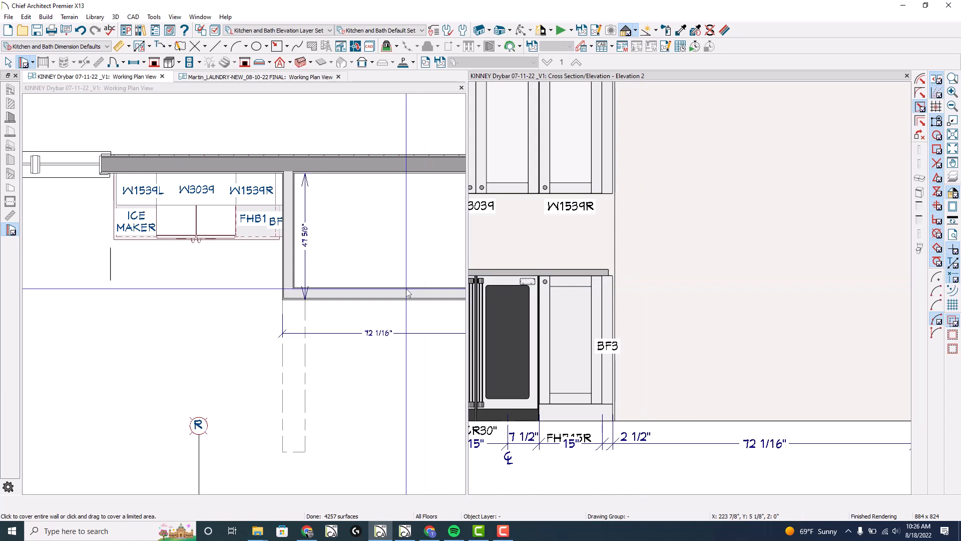
Step: Set the vertical wall beside the dry bar to type Interior-4, Partition and review that type's layer definition
click(292, 277)
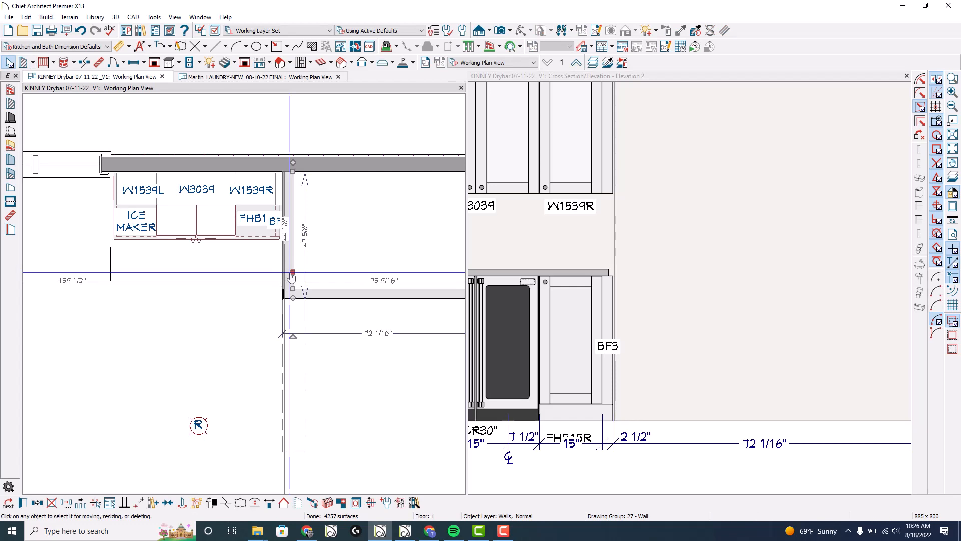
double_click(293, 276)
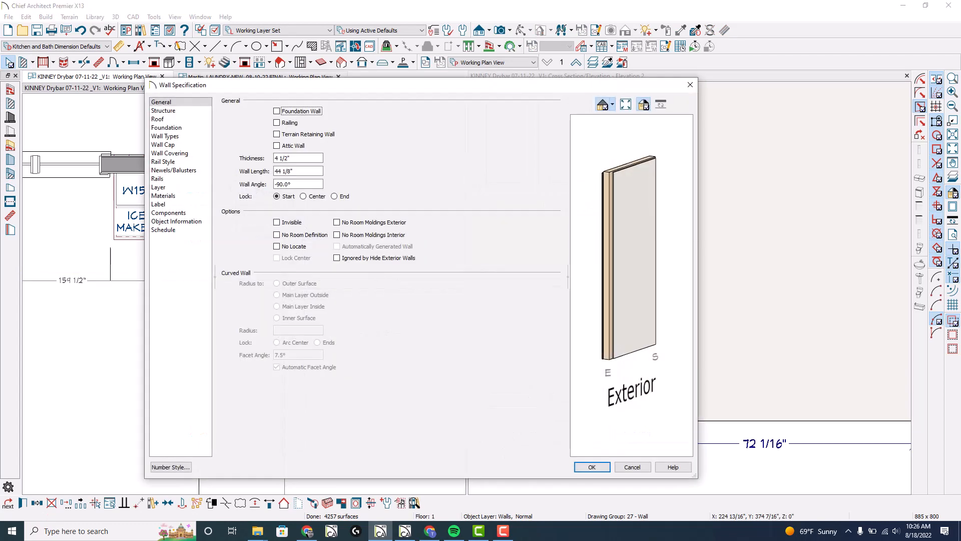
click(184, 134)
click(356, 112)
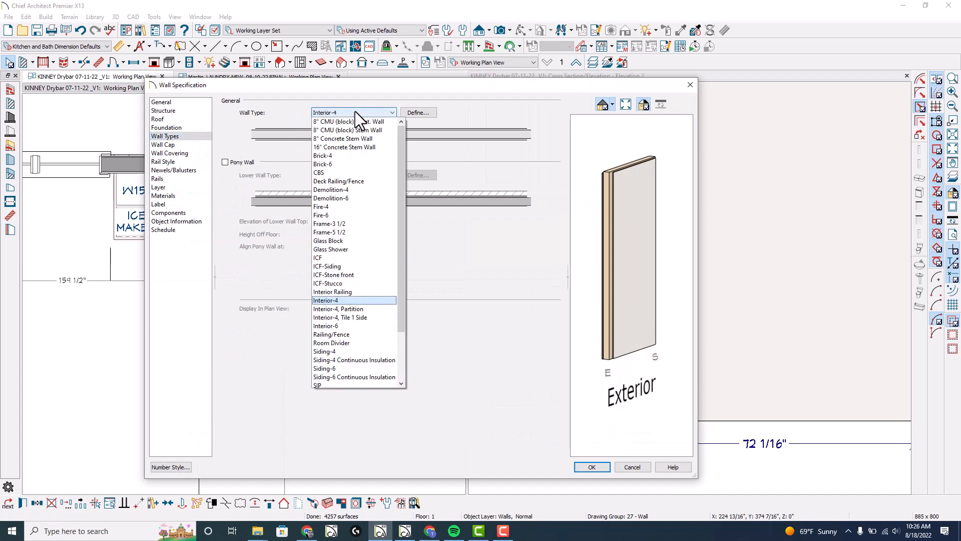
click(365, 309)
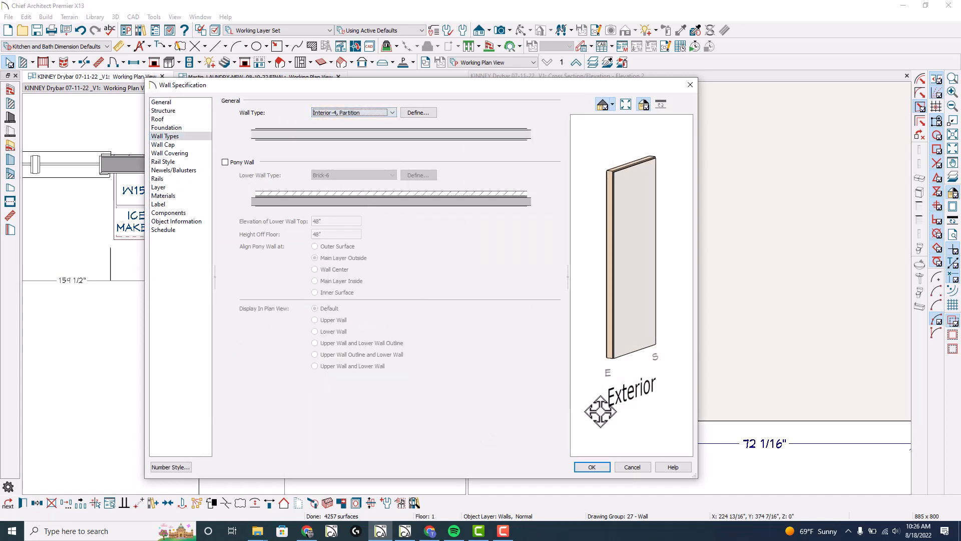
click(419, 111)
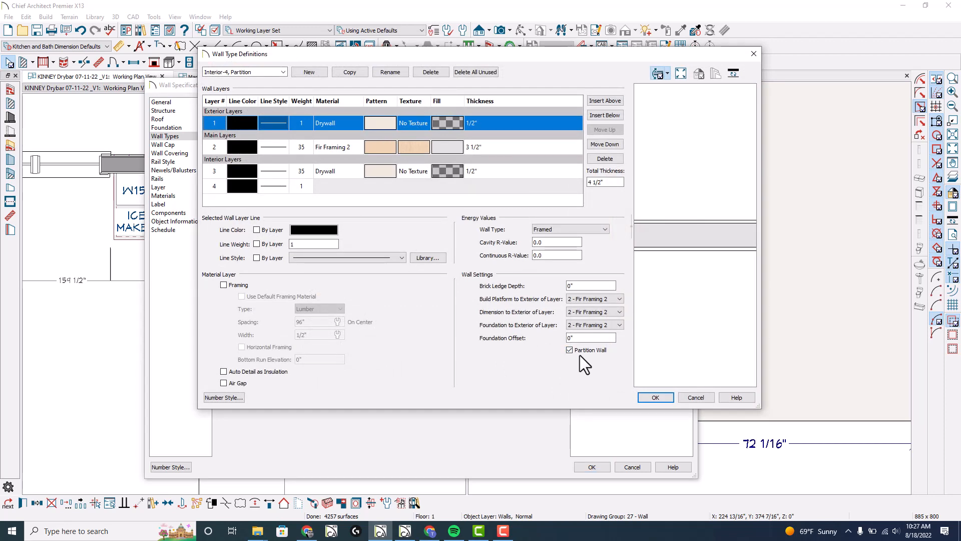
click(670, 397)
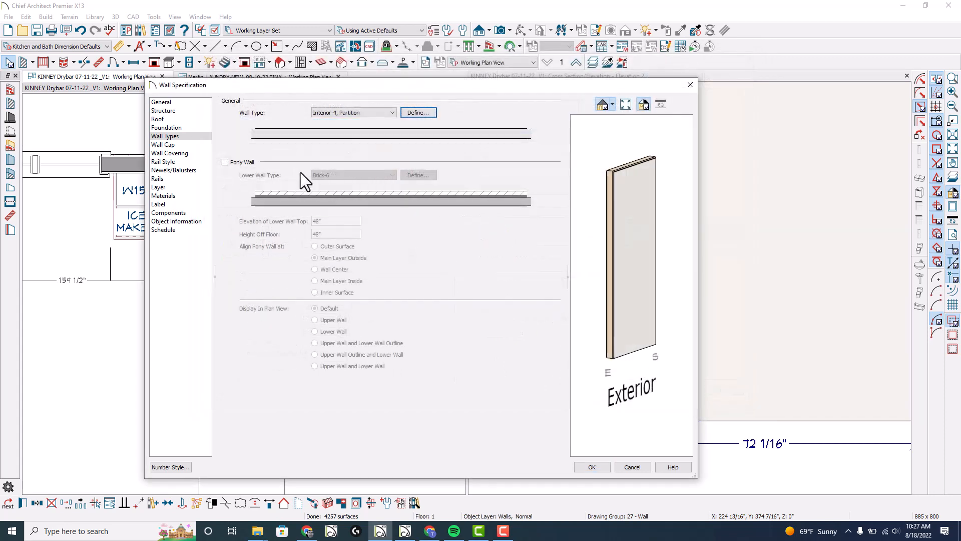
Step: Compare the Interior-4 and Interior-4, Partition types in the preview and apply Interior-4, Partition to the wall
click(359, 112)
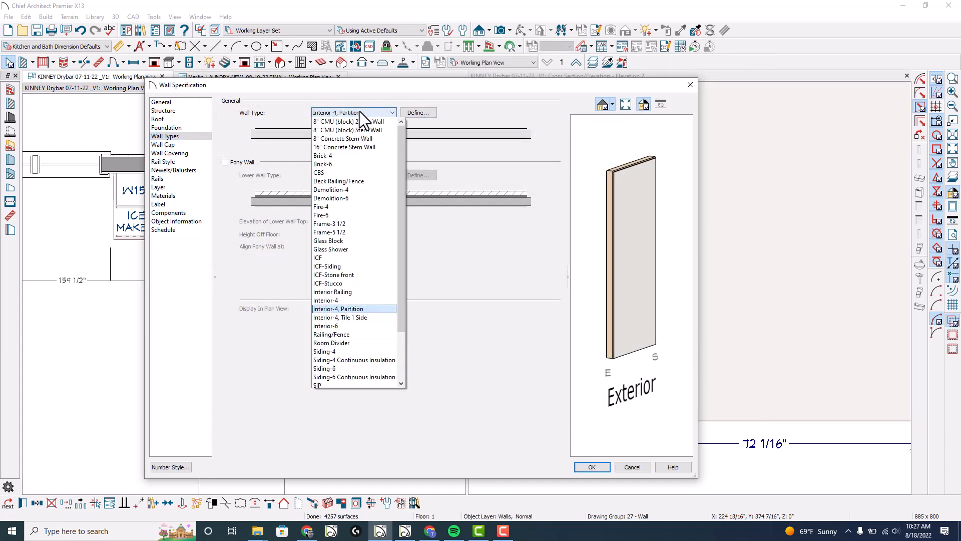
click(348, 300)
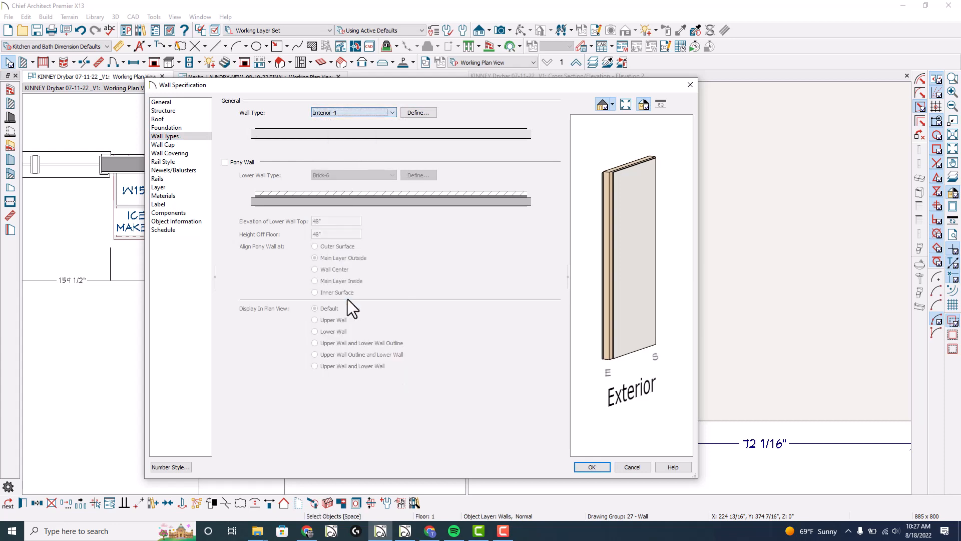
click(362, 111)
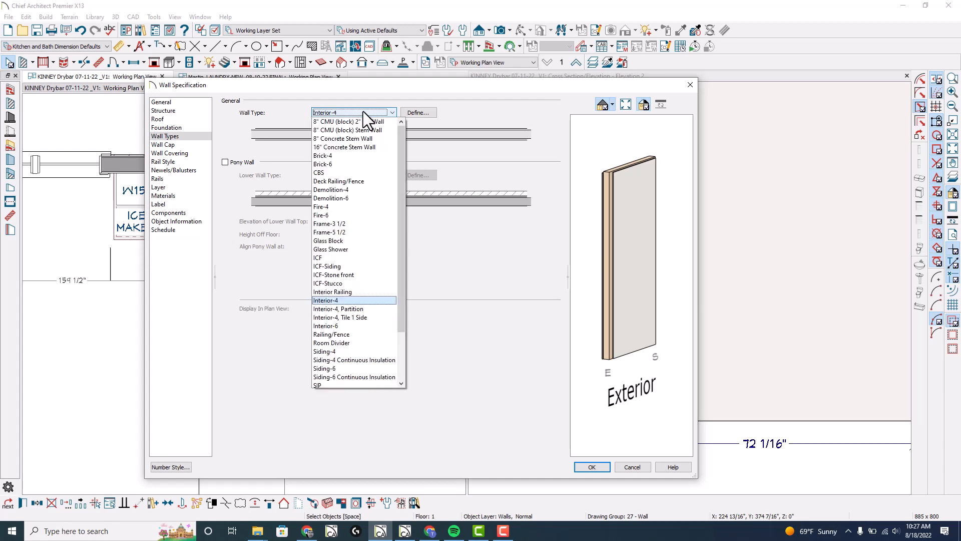
click(369, 309)
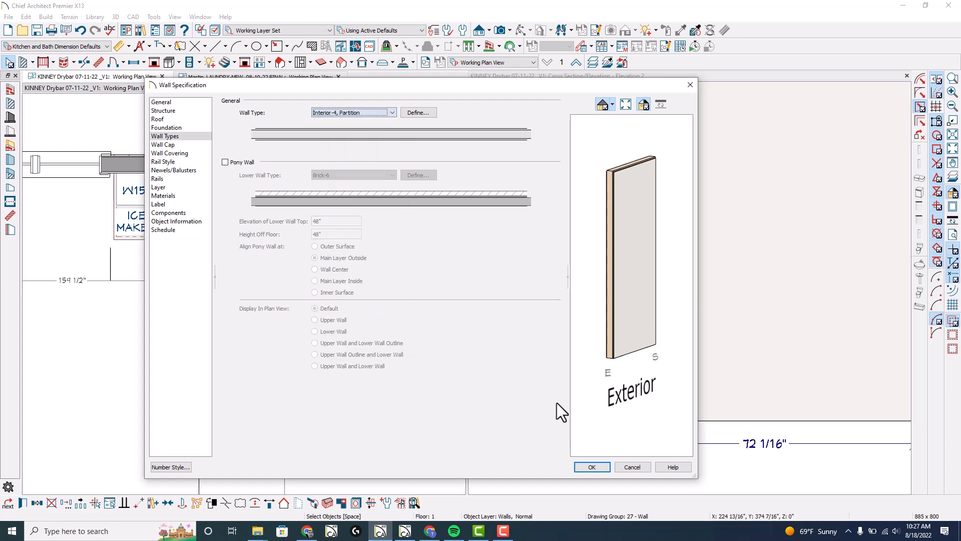
click(591, 466)
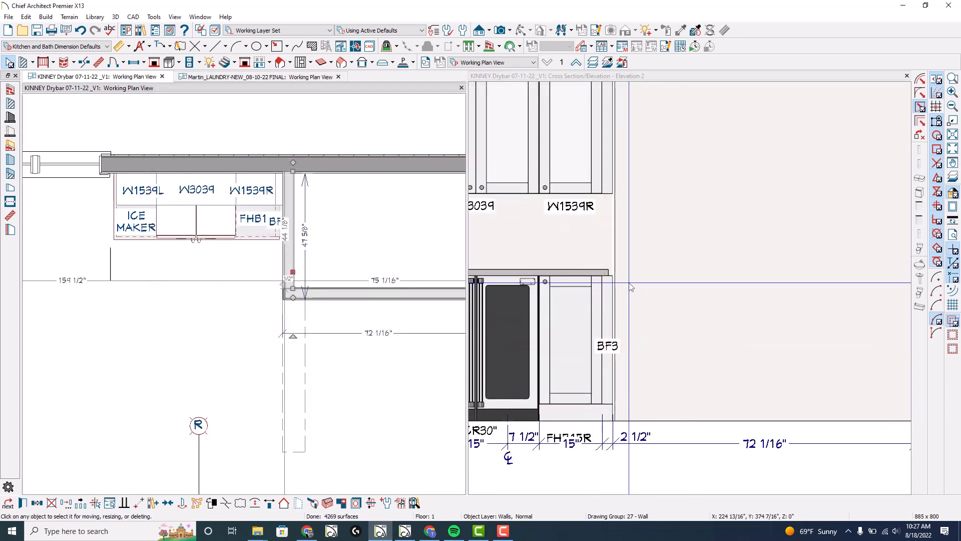
click(260, 323)
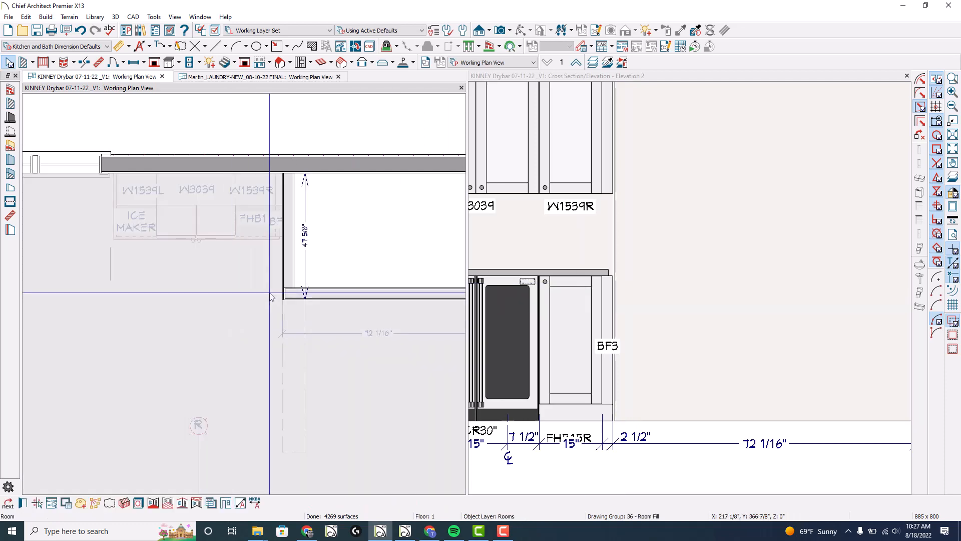
scroll(328, 302, up, 1)
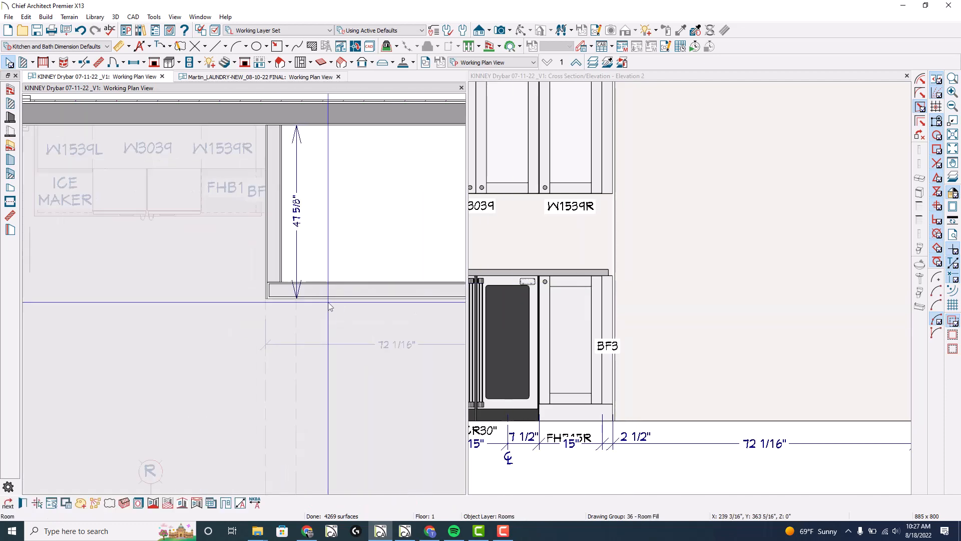
scroll(282, 295, up, 1)
right_click(274, 300)
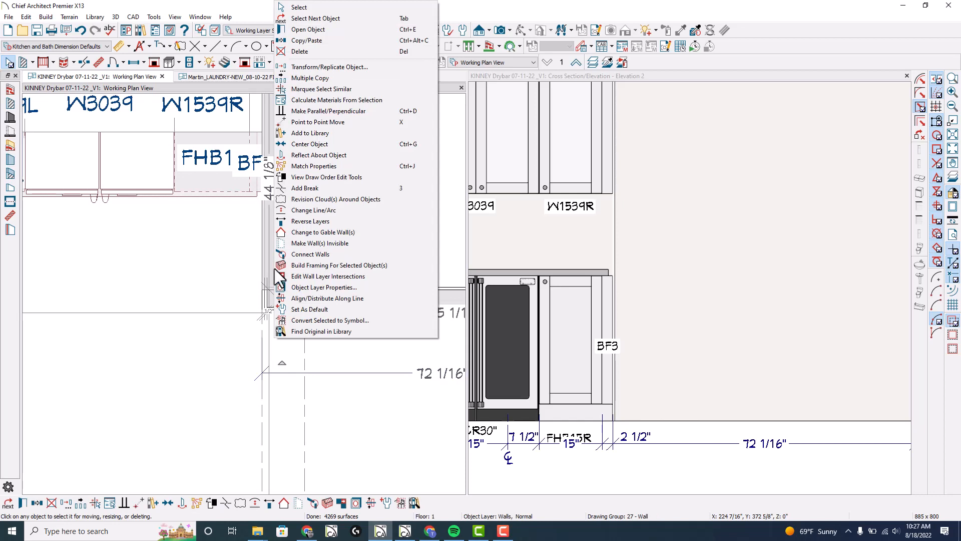
click(220, 306)
scroll(283, 275, up, 1)
right_click(281, 272)
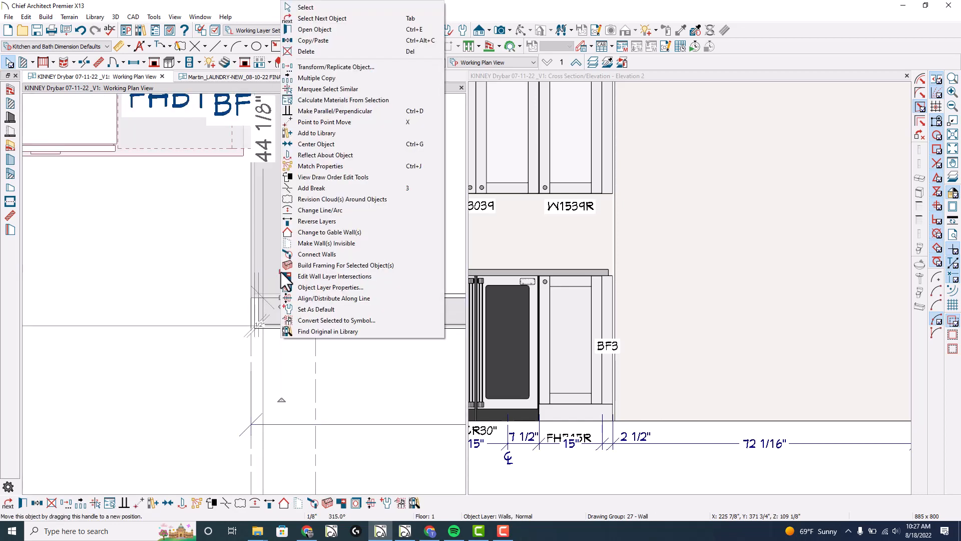
key(Escape)
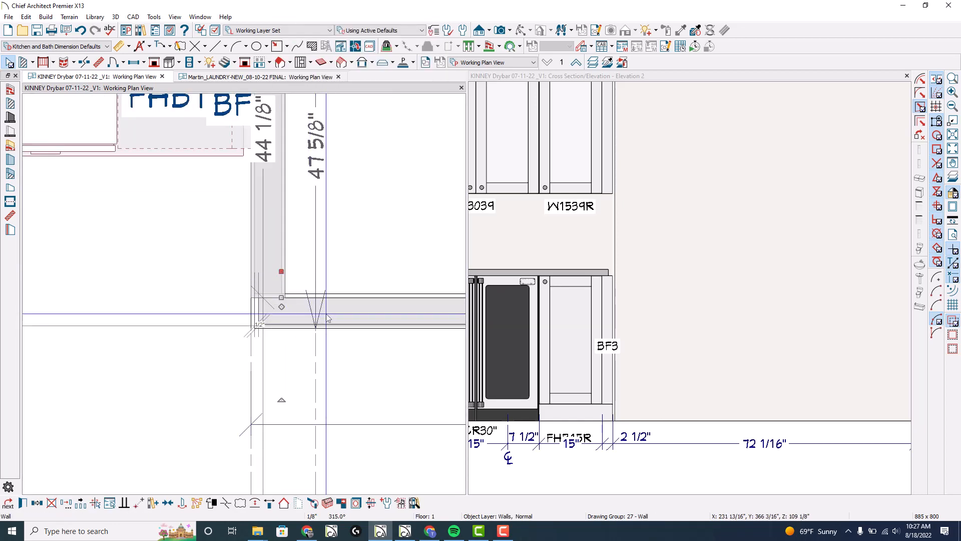
Step: Try extending the lower horizontal wall's end past the corner with the vertical wall, and pull it back
click(277, 316)
drag(272, 297, 247, 298)
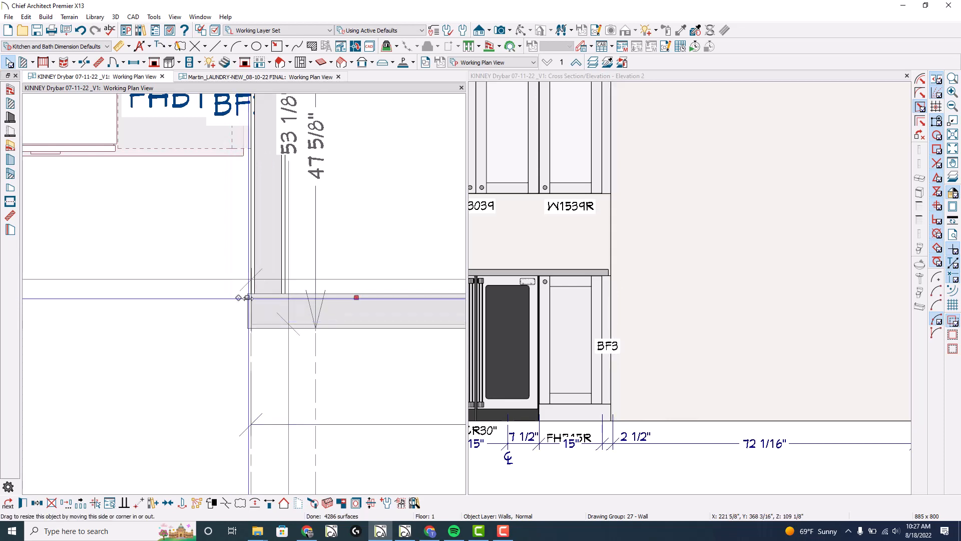
scroll(247, 298, up, 2)
drag(246, 297, 252, 298)
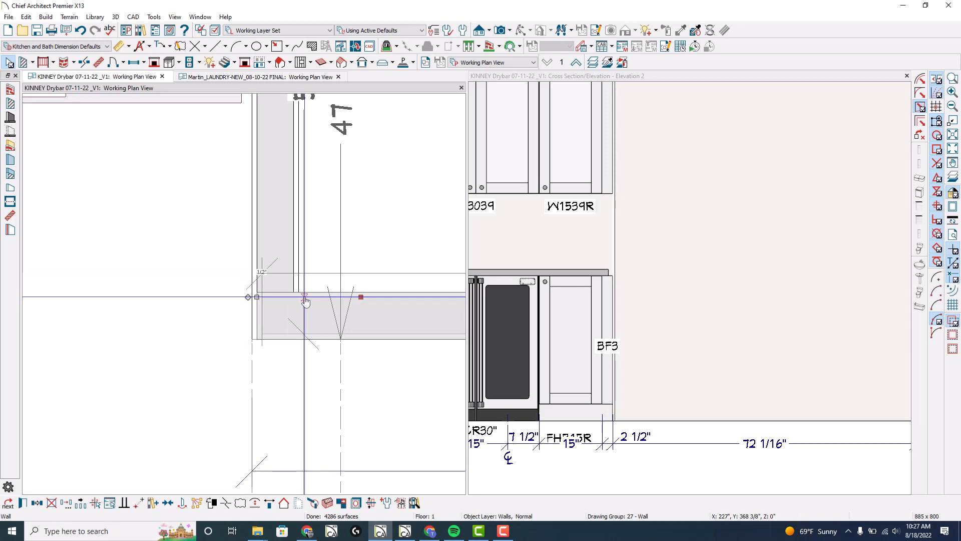
Step: Set the type of the vertical wall beside the dry bar back to Interior-4
scroll(305, 301, down, 5)
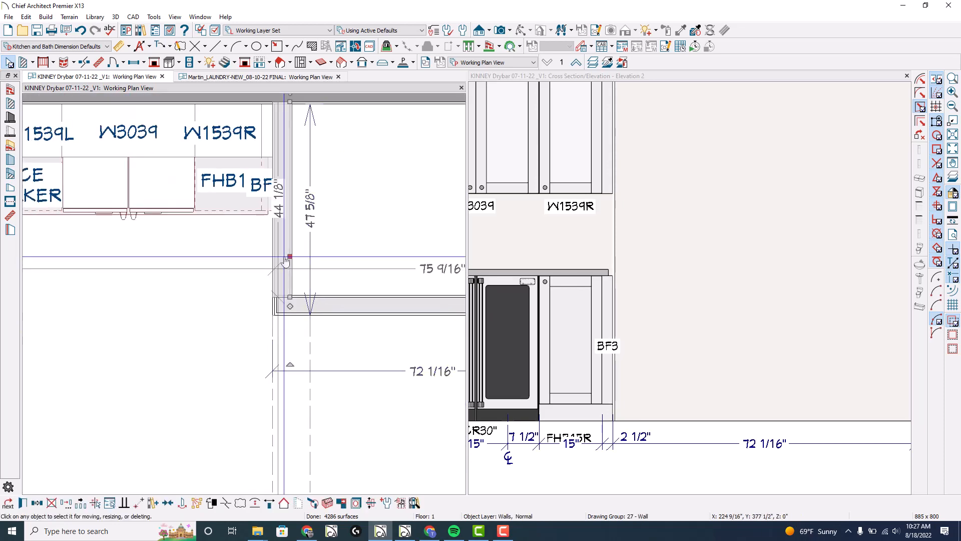
double_click(284, 261)
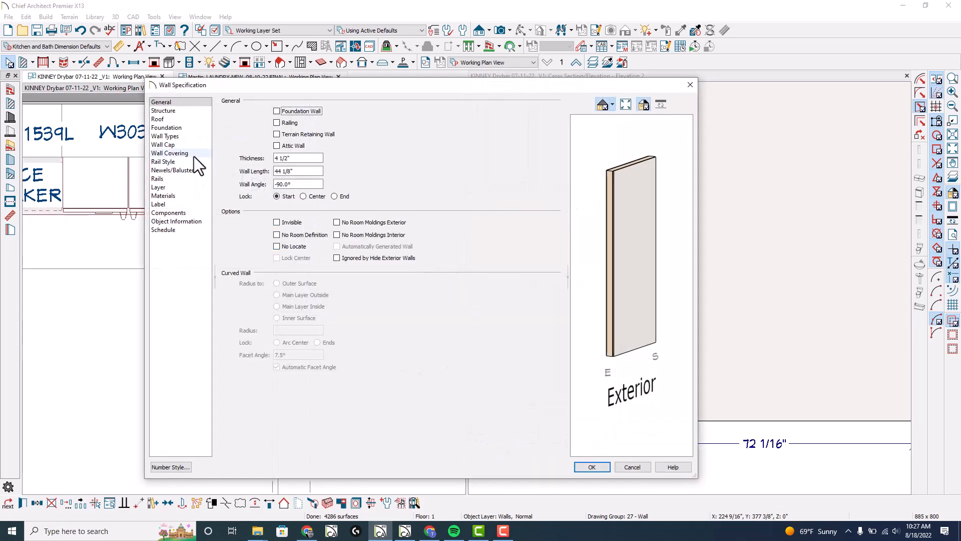
click(184, 134)
click(346, 112)
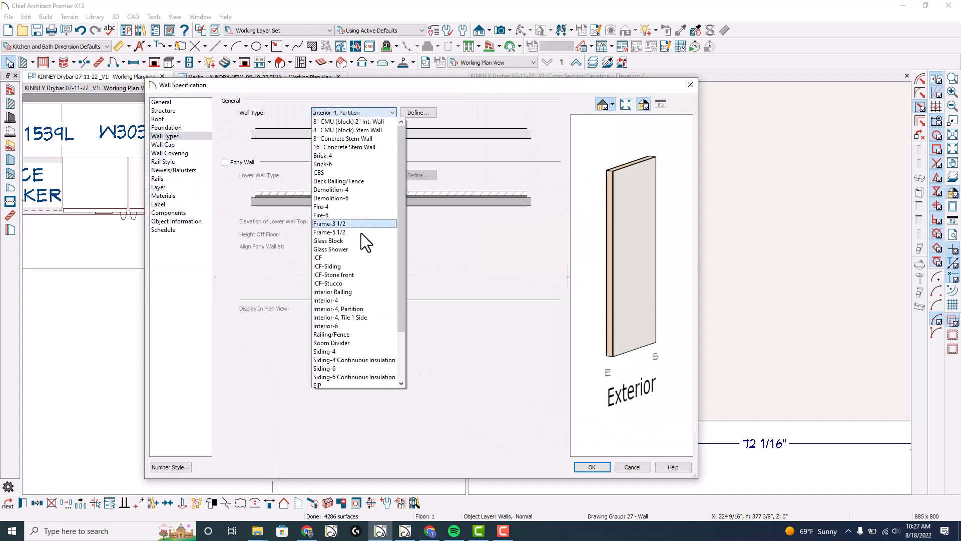
click(362, 301)
click(592, 467)
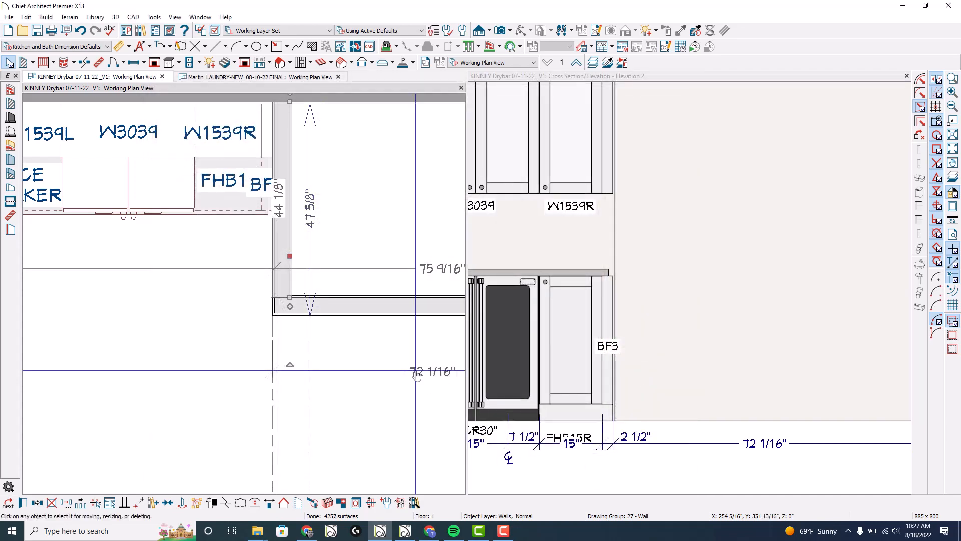
Step: Edit the vertical wall's layer intersections, trying its outer drywall end at the horizontal wall's inner face and returning it to the outer corner
scroll(298, 303, up, 2)
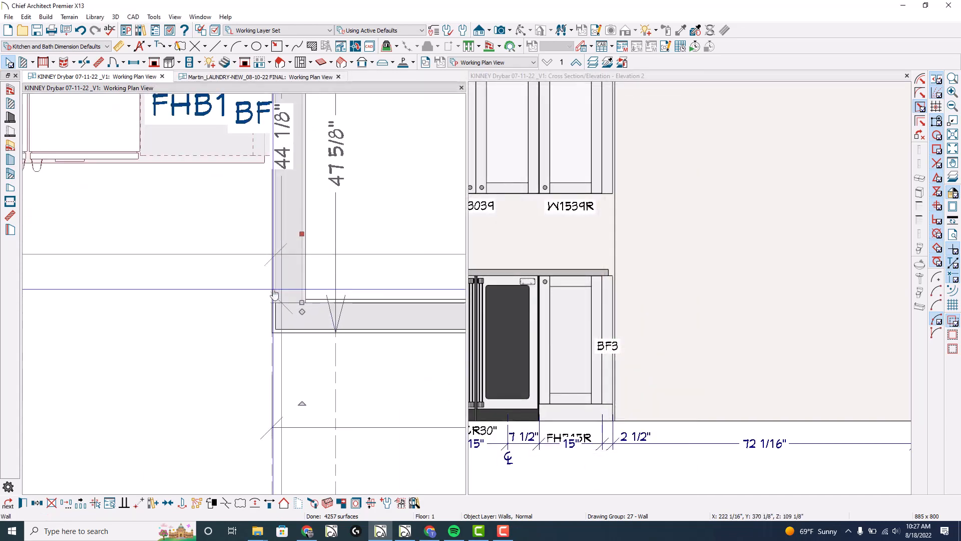
scroll(298, 302, up, 2)
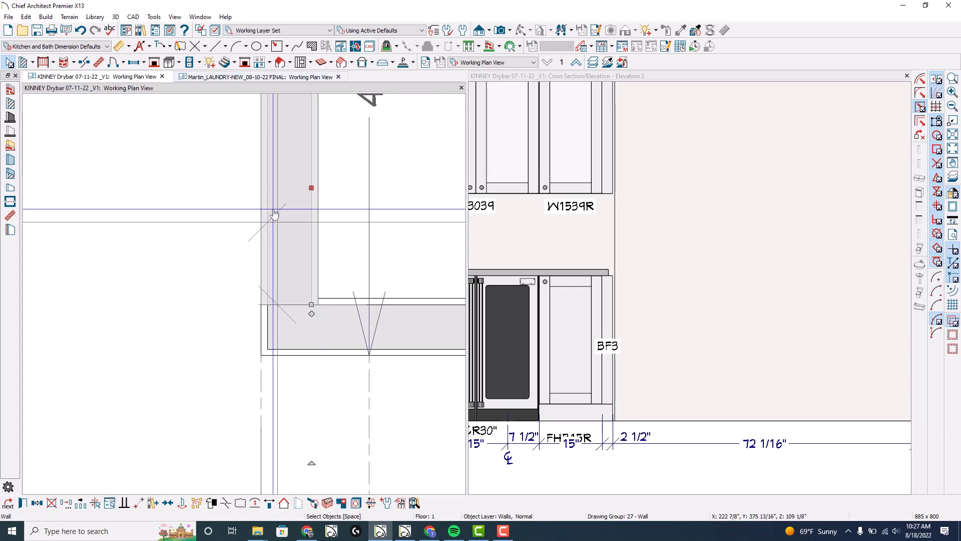
click(343, 503)
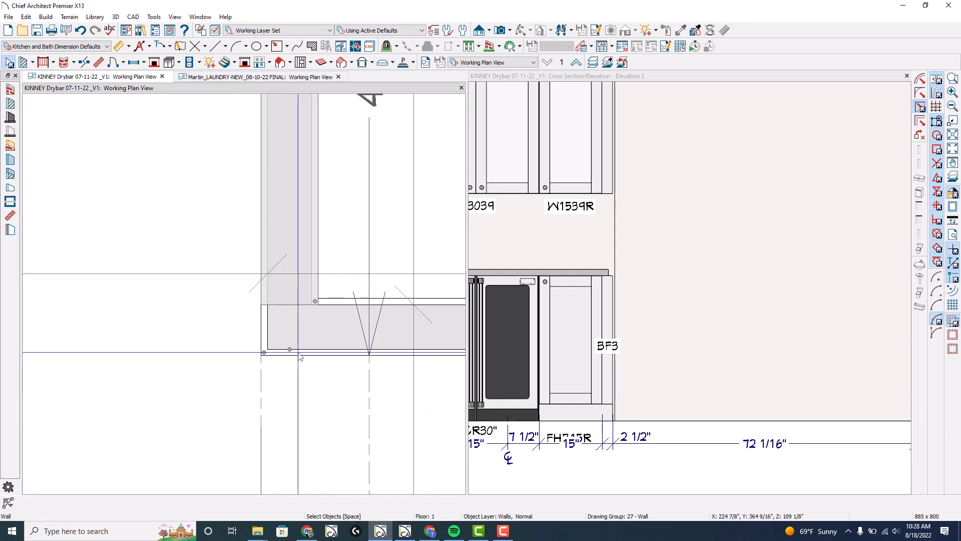
drag(264, 351, 264, 302)
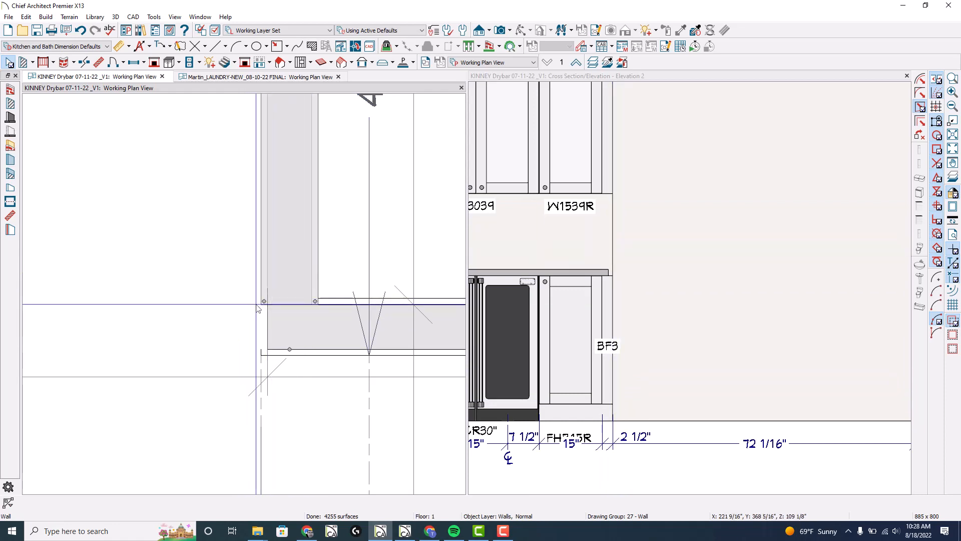
drag(265, 303, 264, 344)
Step: Edit the vertical wall's layer intersections, extending its outer drywall end to the outer corner with the lower horizontal wall
click(209, 333)
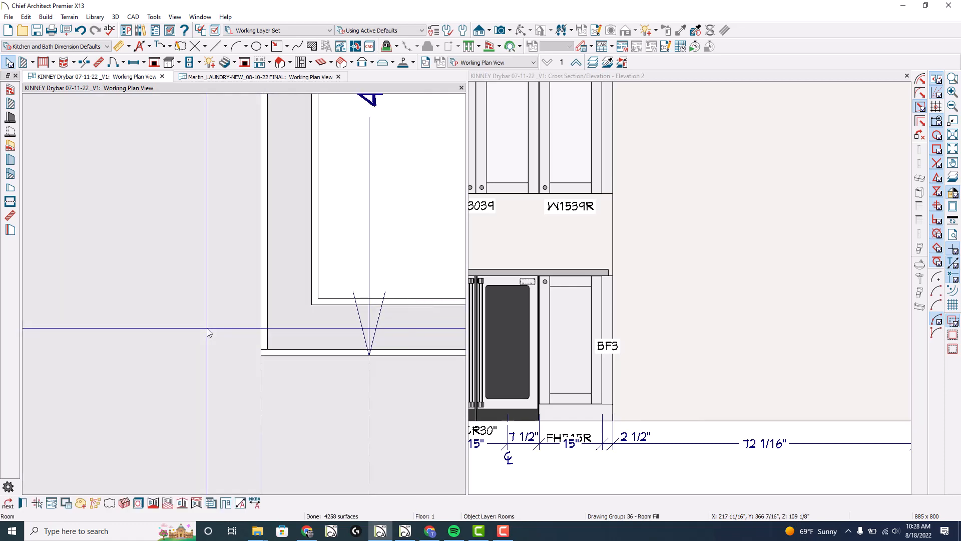
right_click(261, 343)
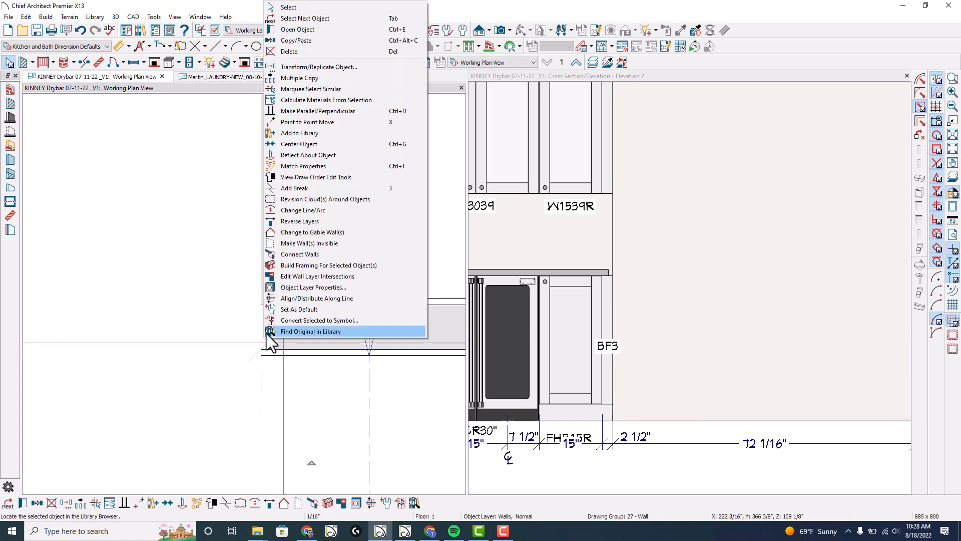
click(226, 207)
right_click(281, 205)
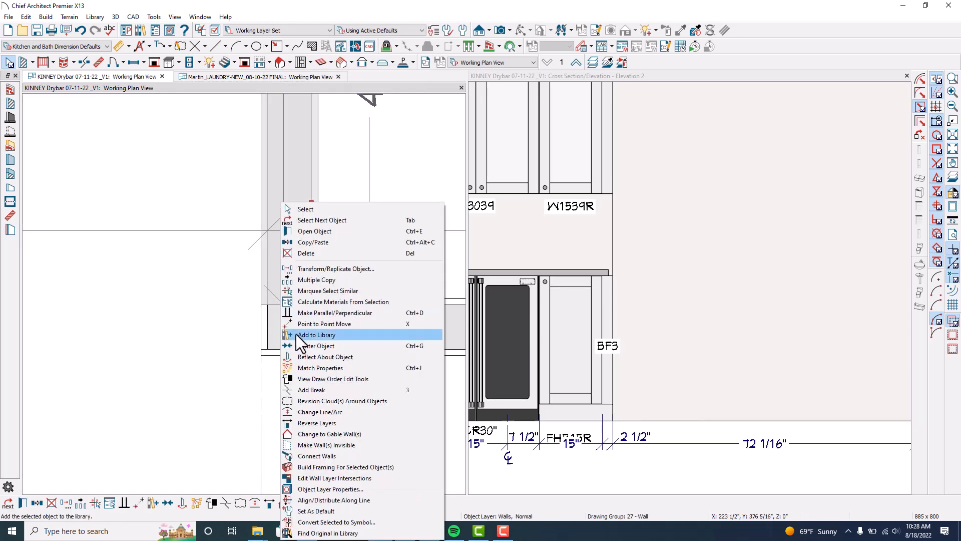
click(355, 477)
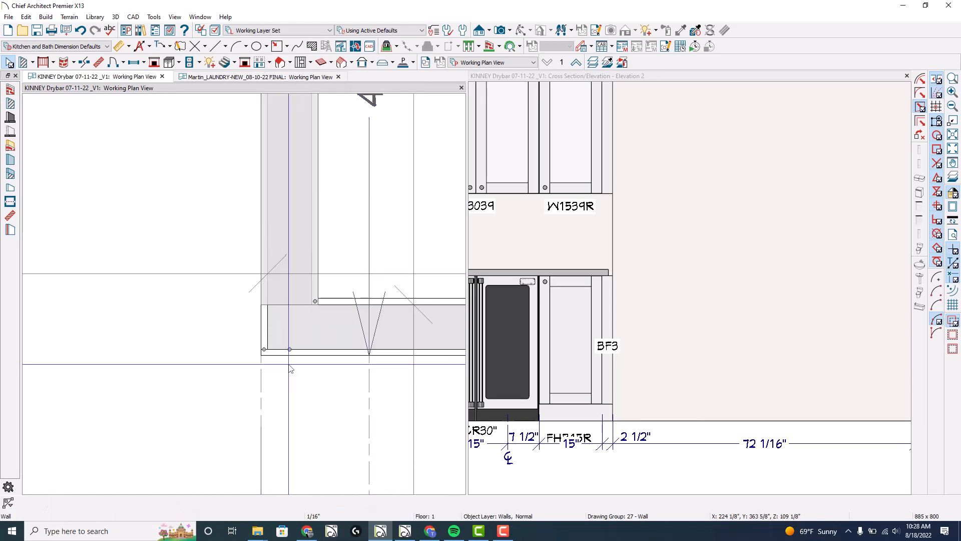
drag(264, 349, 267, 350)
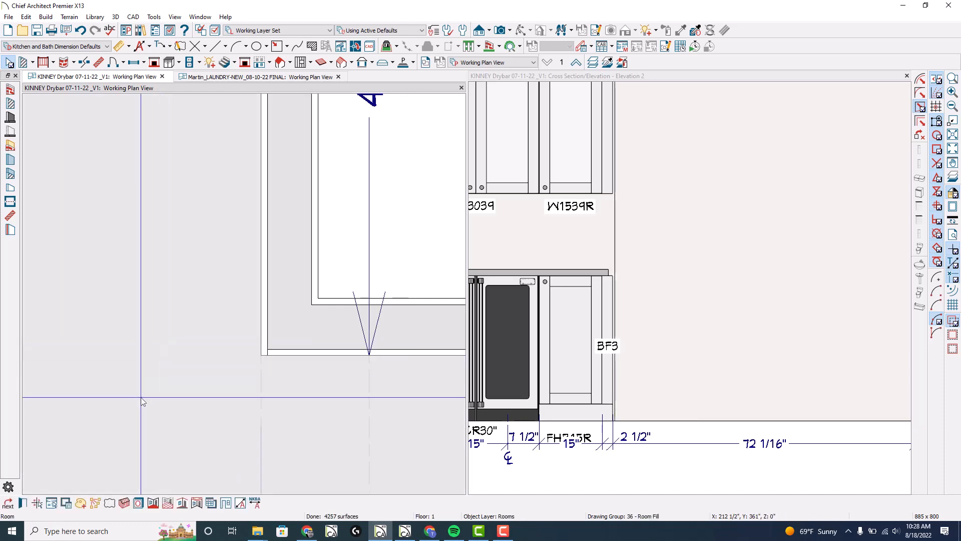
right_click(265, 343)
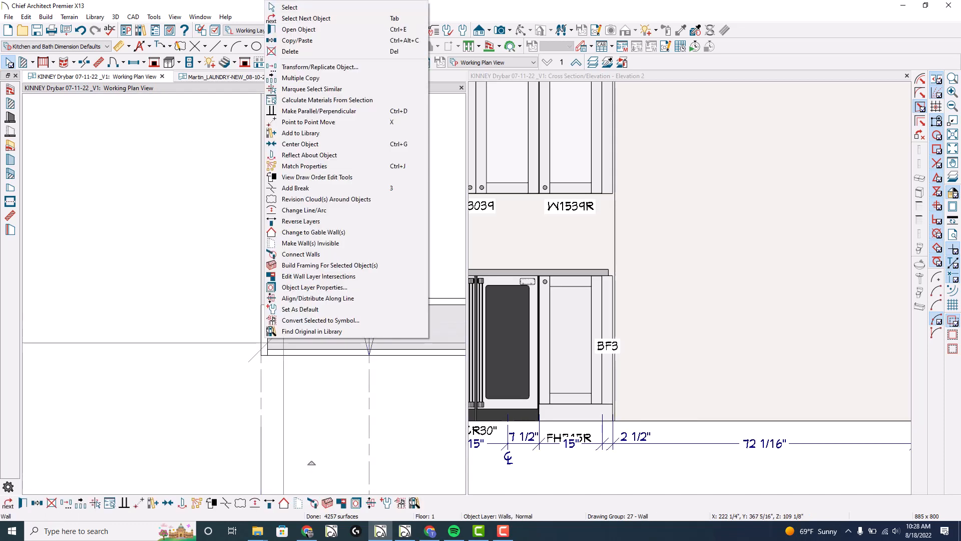
click(285, 386)
click(285, 385)
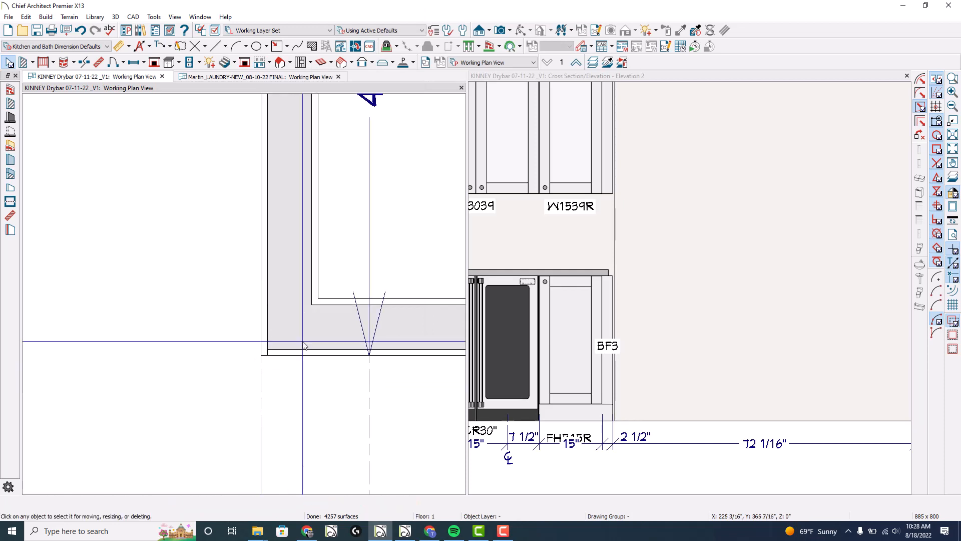
Step: Try detaching the vertical wall's upper end and reconnecting it to the exterior wall, and undo it
scroll(305, 341, down, 4)
click(305, 343)
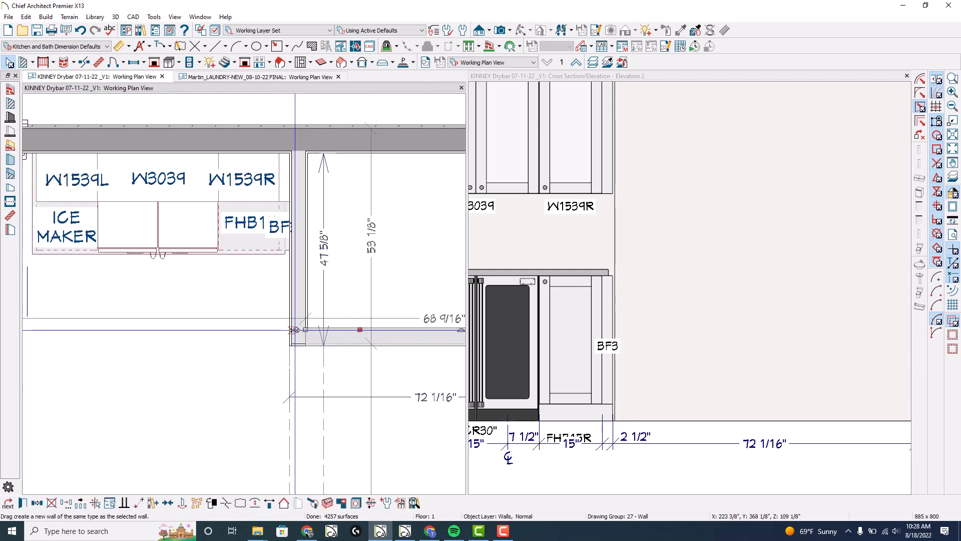
drag(306, 252, 305, 150)
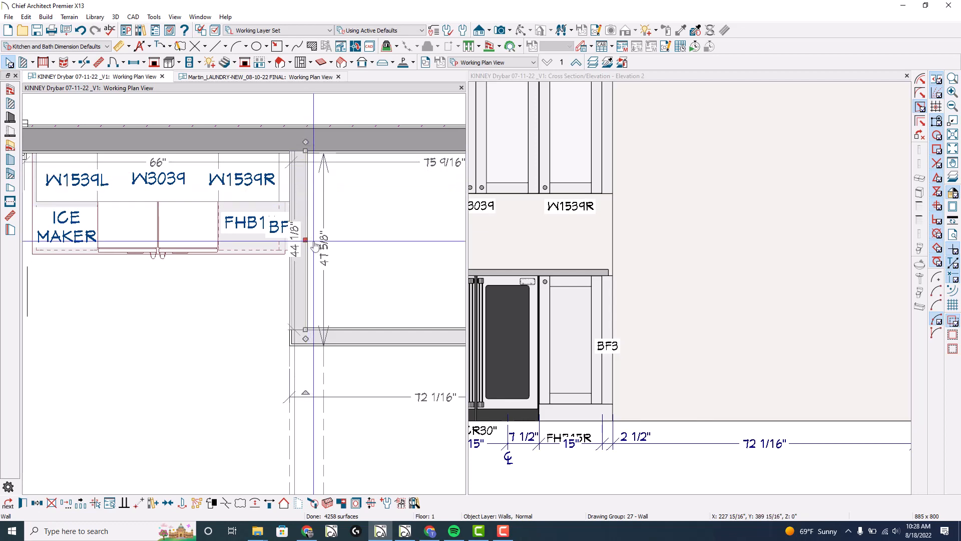
key(Escape)
click(335, 296)
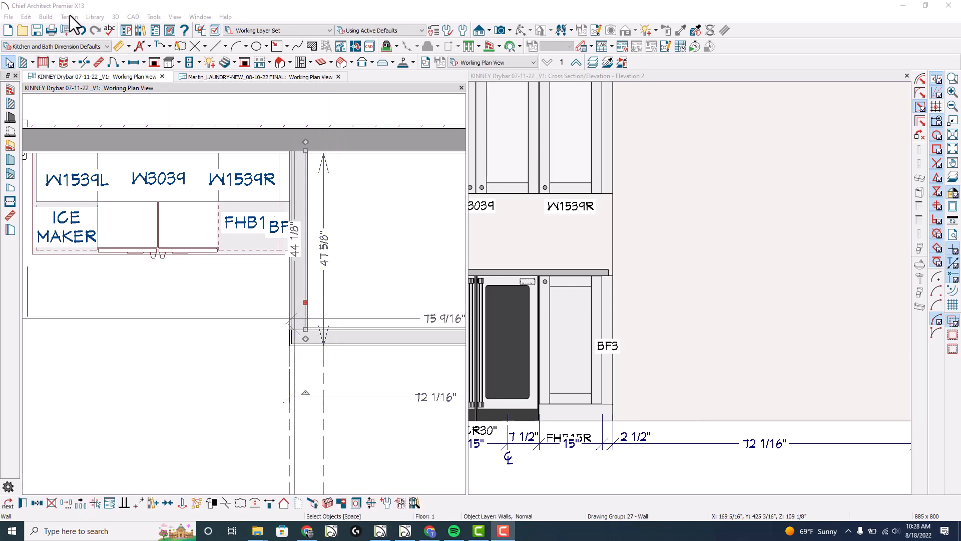
click(80, 31)
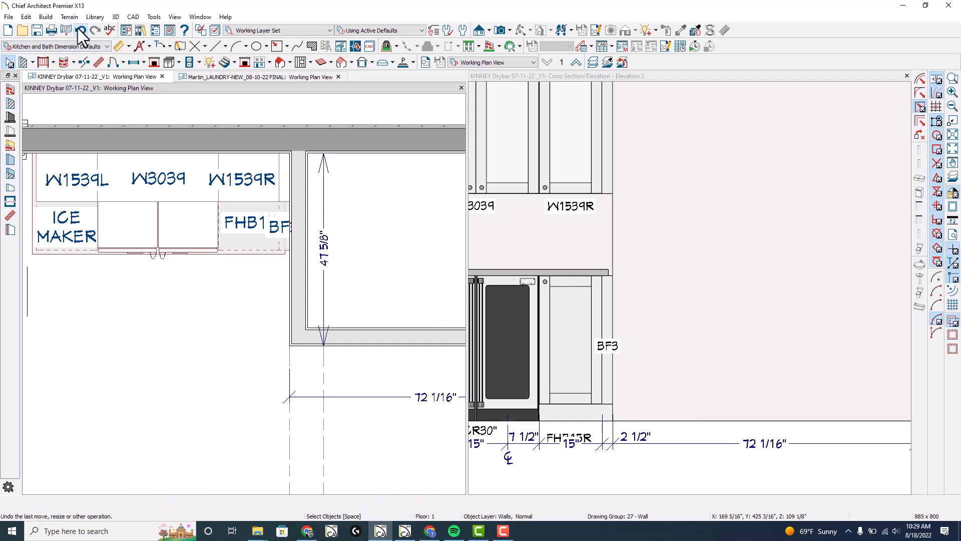
Step: Pull the vertical wall's upper end away from the exterior wall, leaving it about 22 13/16" above the lower horizontal wall
click(295, 302)
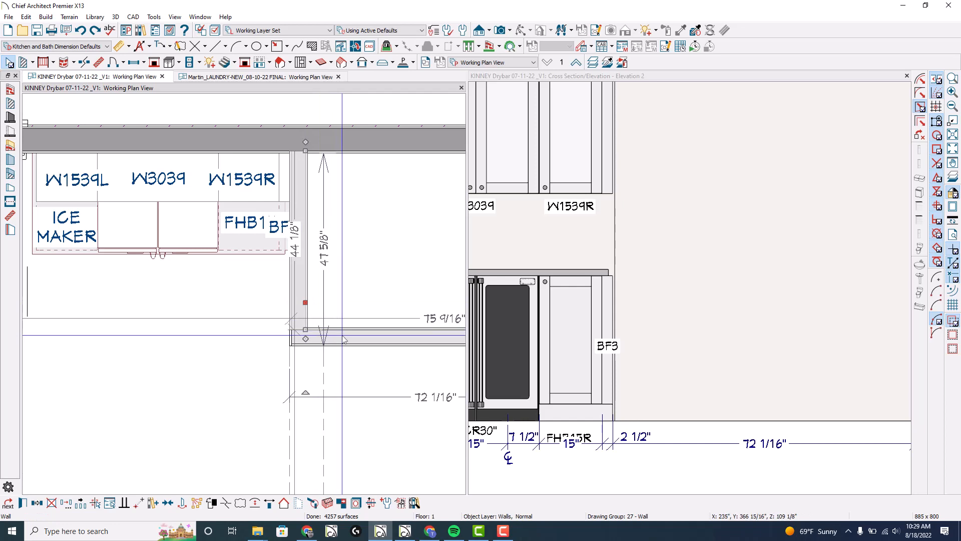
click(364, 338)
scroll(264, 330, up, 1)
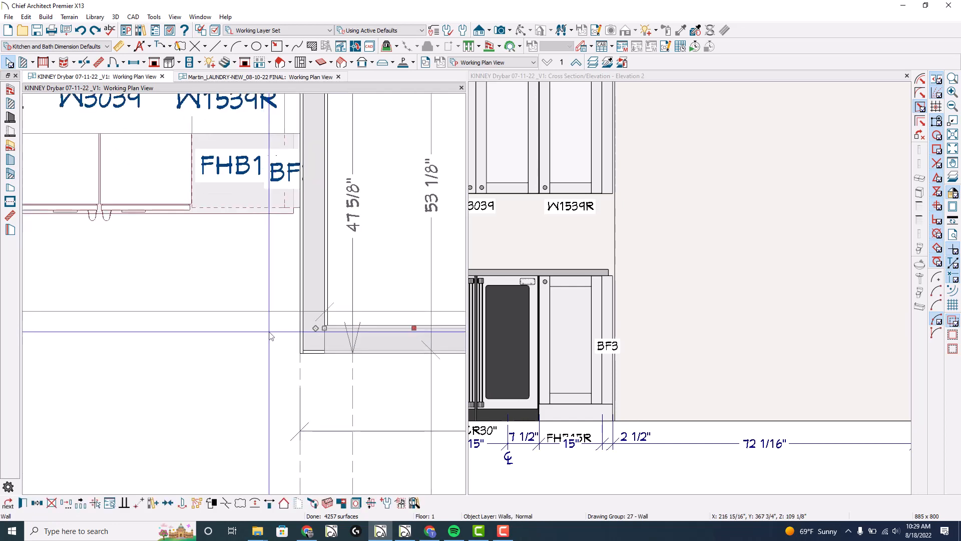
drag(314, 329, 321, 188)
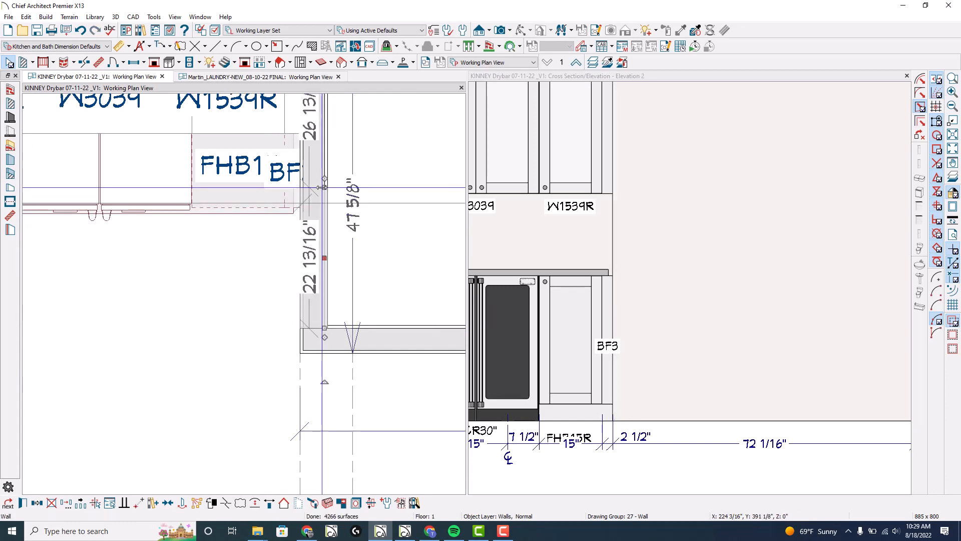
click(326, 355)
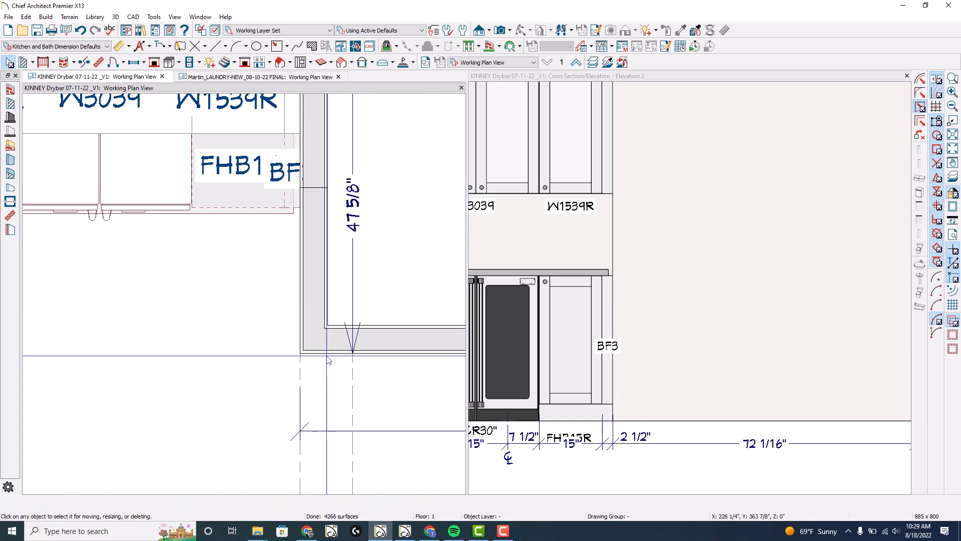
Step: Extend the vertical wall's upper end back to the exterior wall behind the dry bar
scroll(324, 355, down, 2)
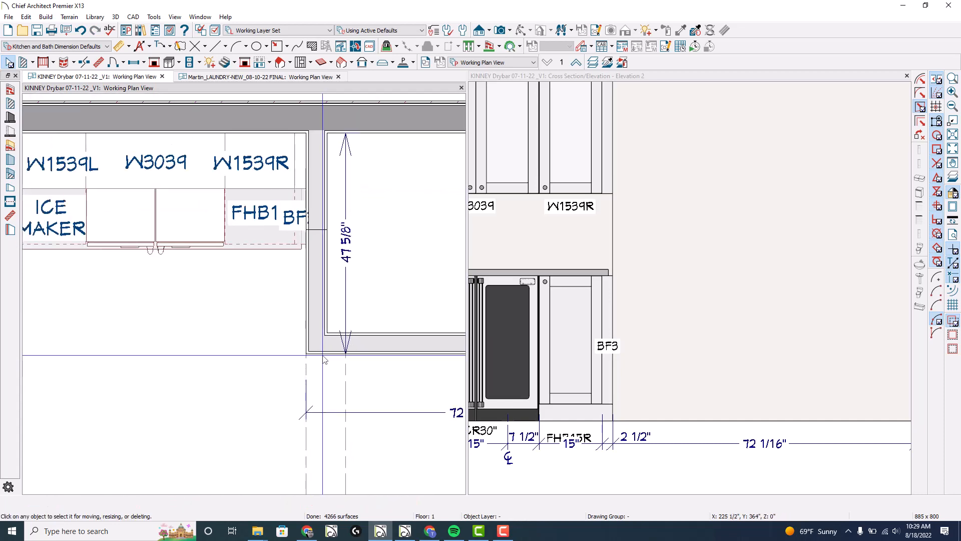
click(324, 230)
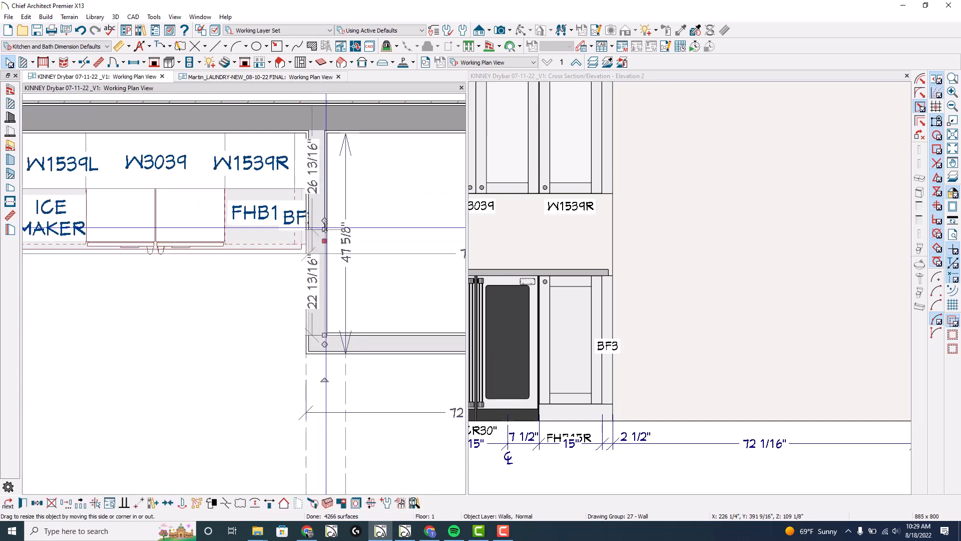
drag(326, 228, 325, 124)
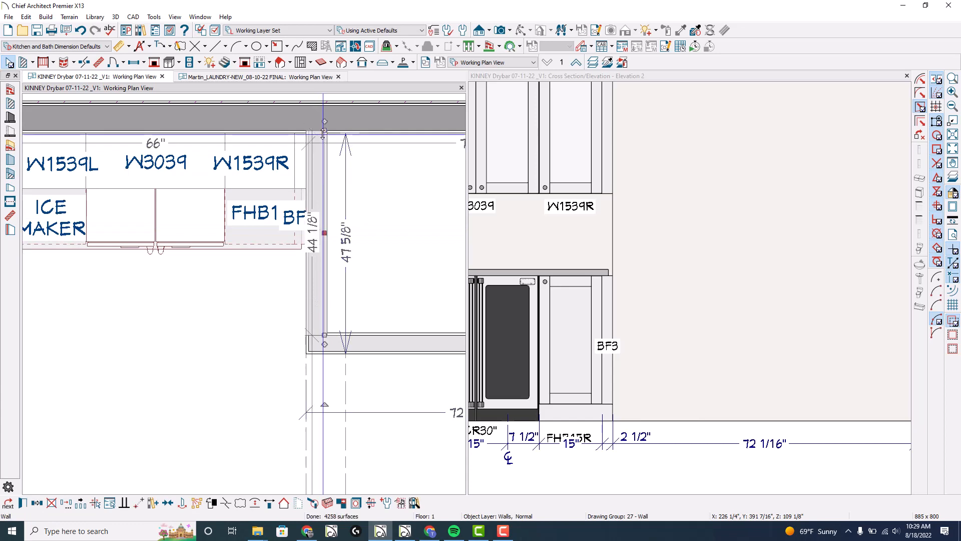
key(Escape)
scroll(350, 285, down, 1)
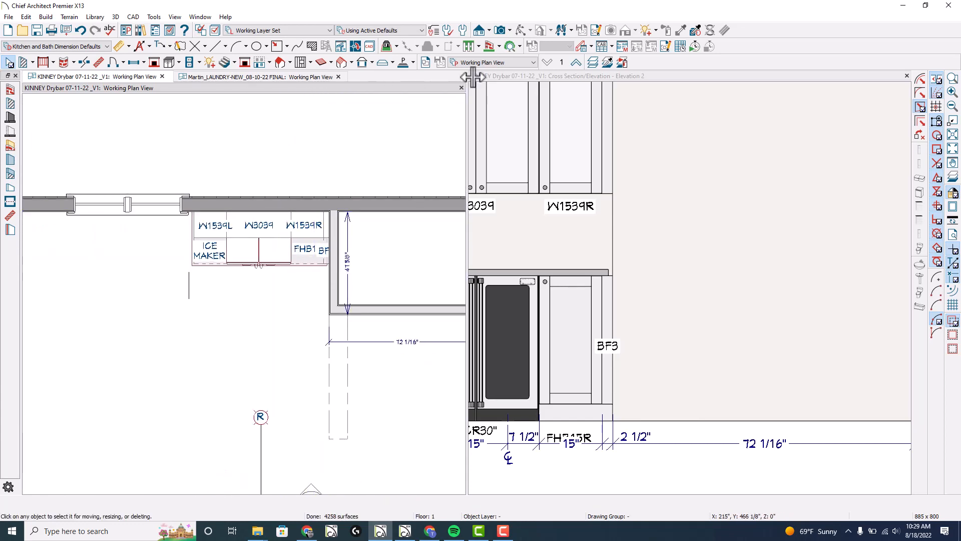
Step: Close the dry bar elevation, switch to the laundry plan and delete the short wall crossing the shelving unit
click(907, 76)
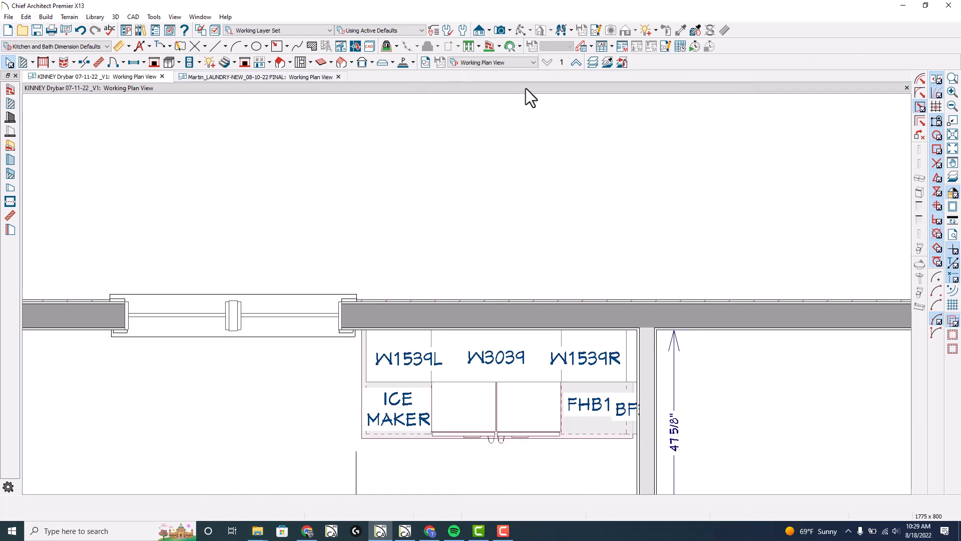
click(323, 75)
scroll(358, 164, down, 3)
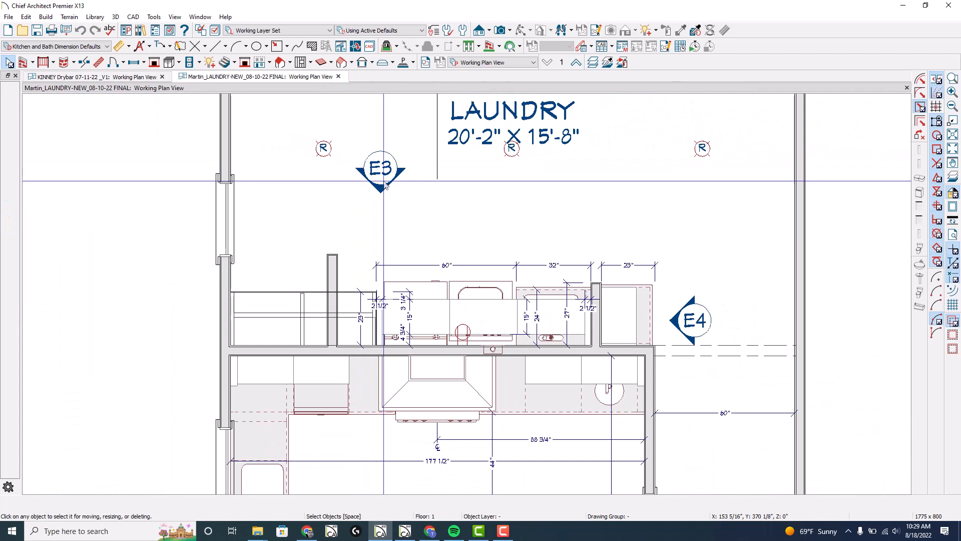
click(334, 275)
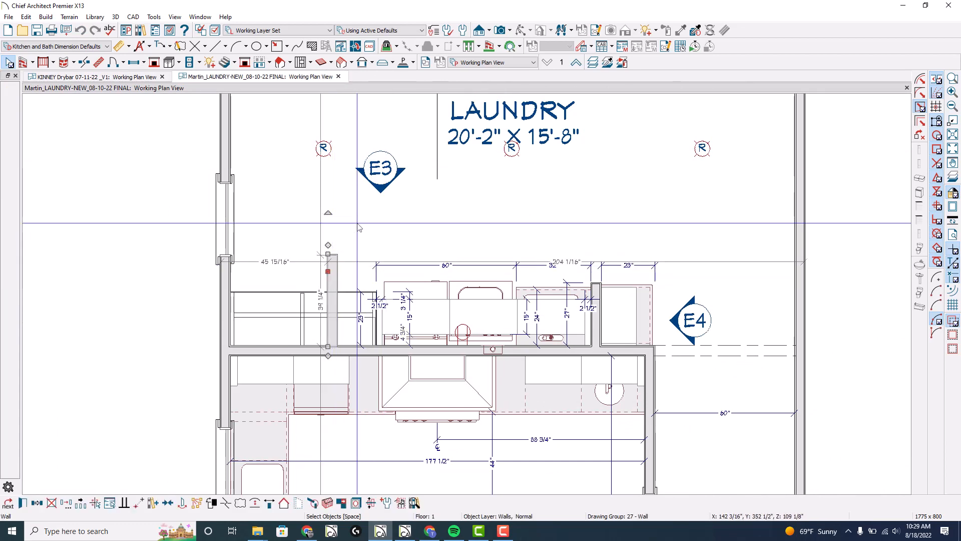
key(Delete)
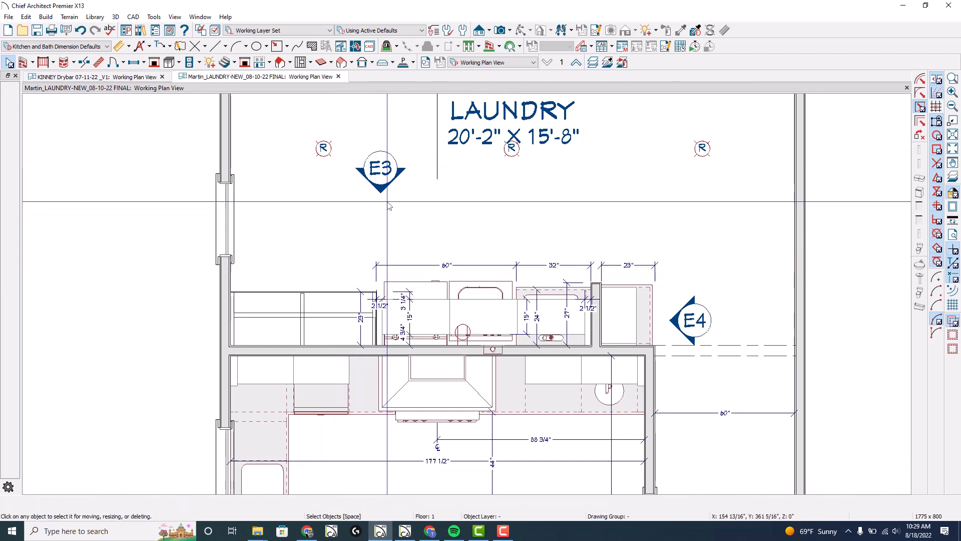
Step: Open elevation E3 of the laundry and examine the vertical lines at the wall end beside the WF31520 filler
scroll(391, 200, up, 1)
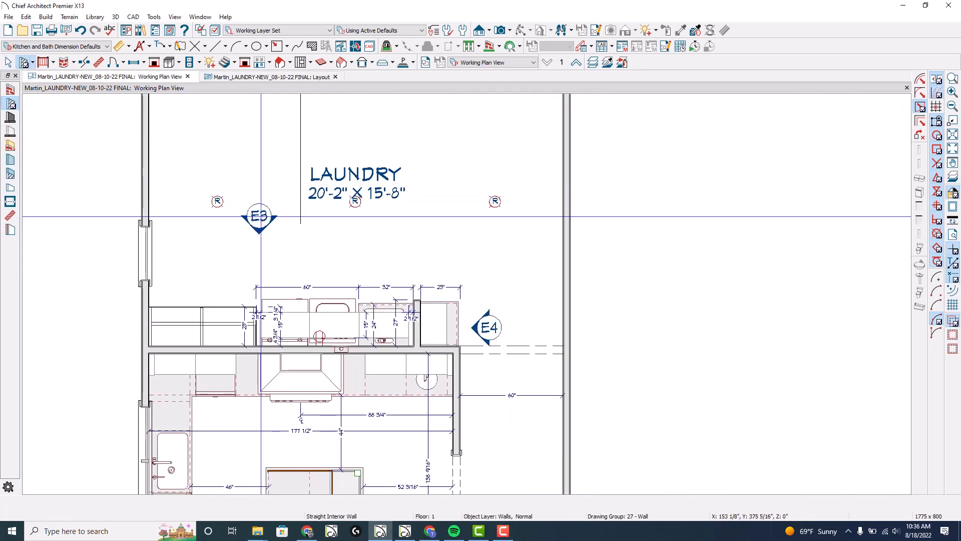
key(space)
click(259, 216)
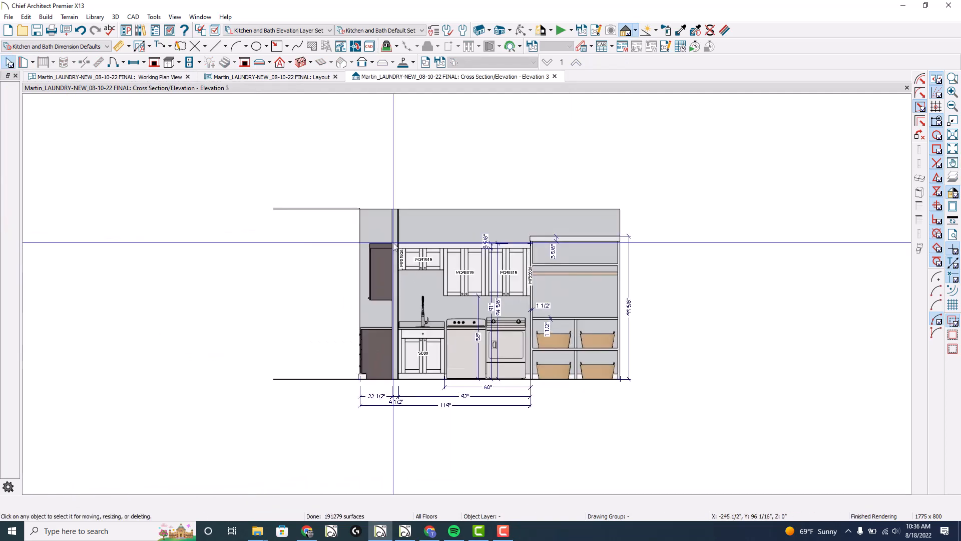
scroll(394, 244, up, 6)
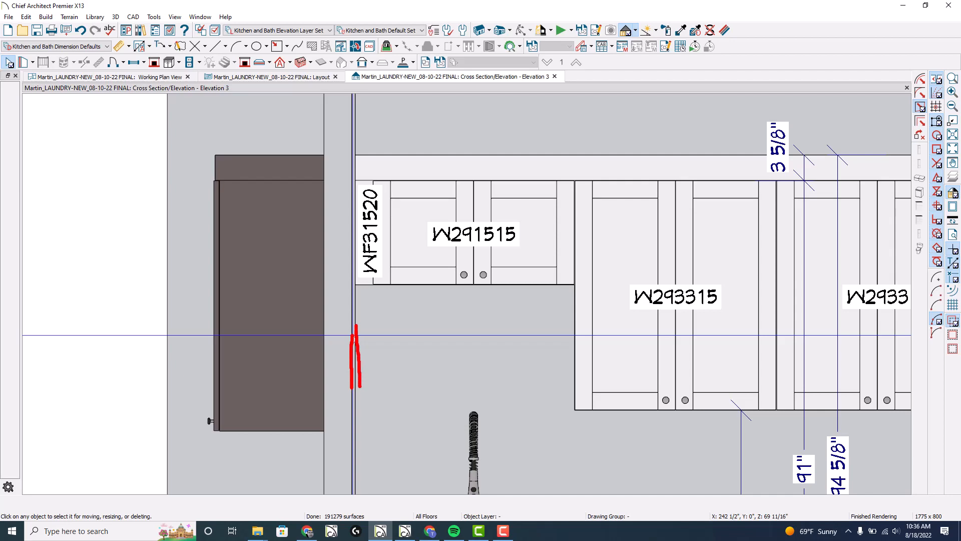
scroll(329, 321, down, 5)
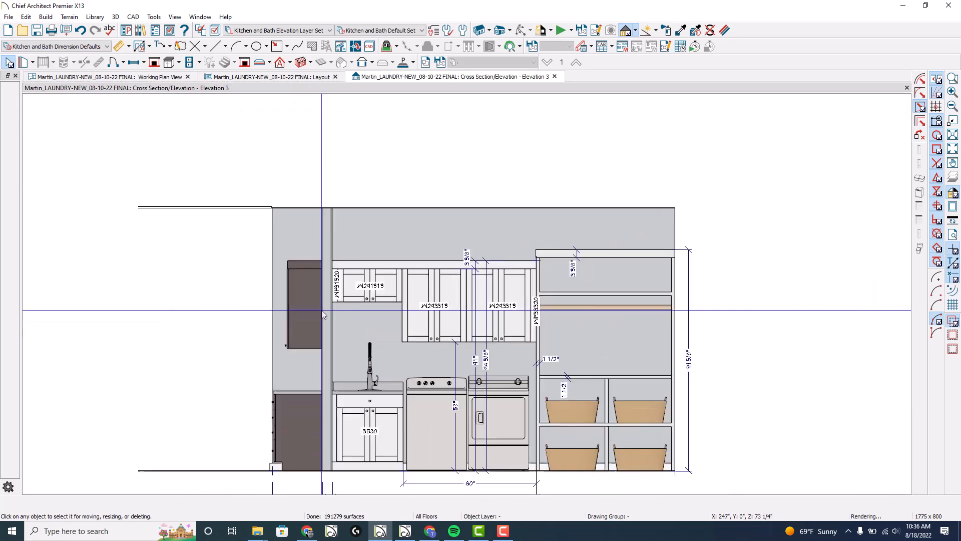
scroll(335, 474, up, 3)
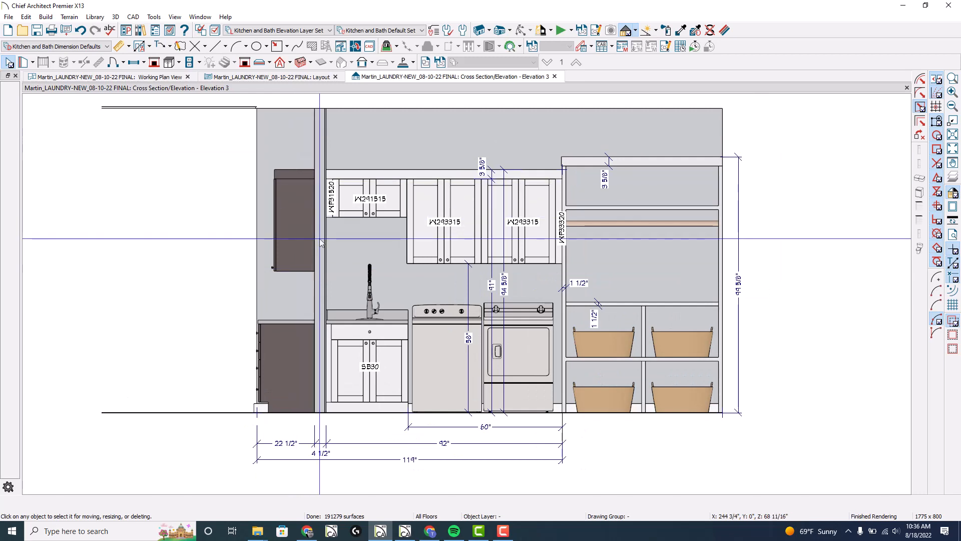
Step: Close the laundry layout without saving and place the working plan and Elevation 3 side by side
click(162, 78)
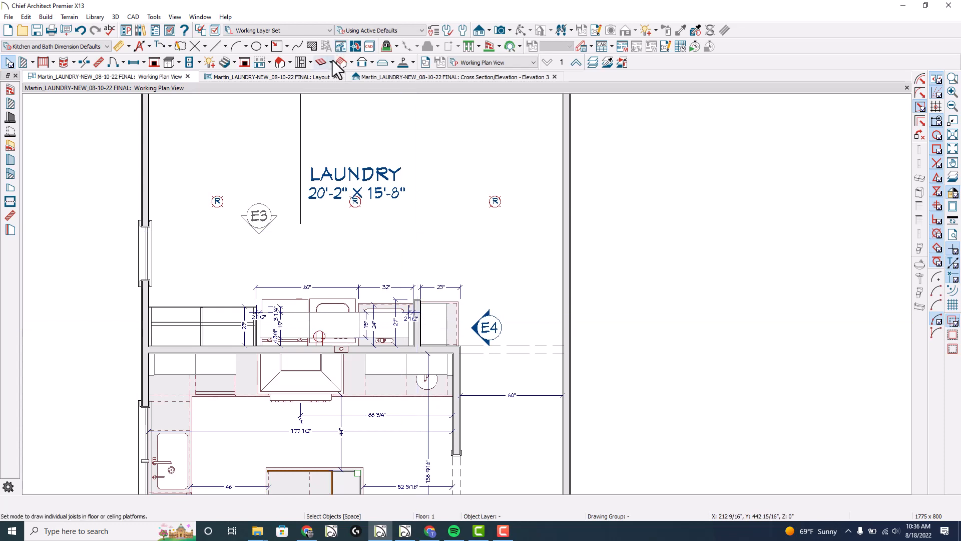
click(335, 77)
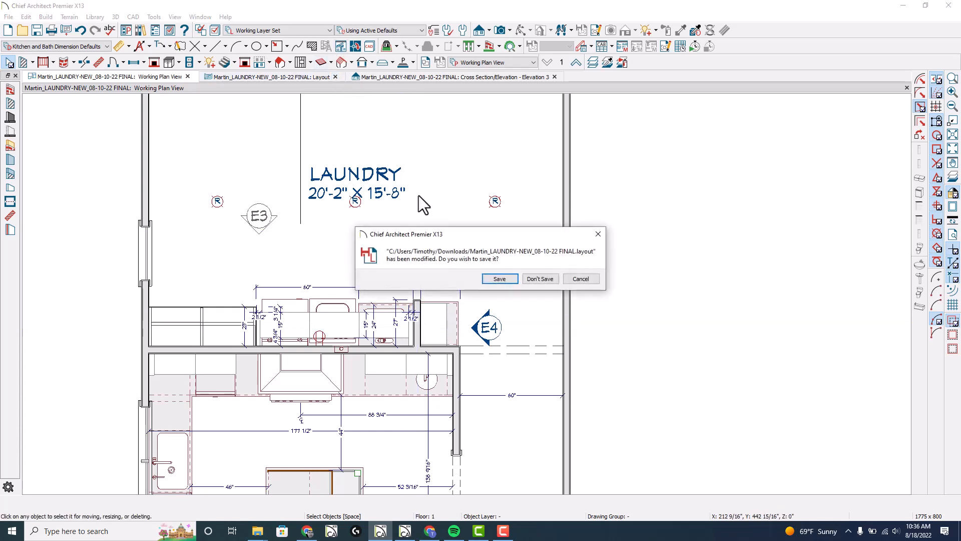
click(539, 280)
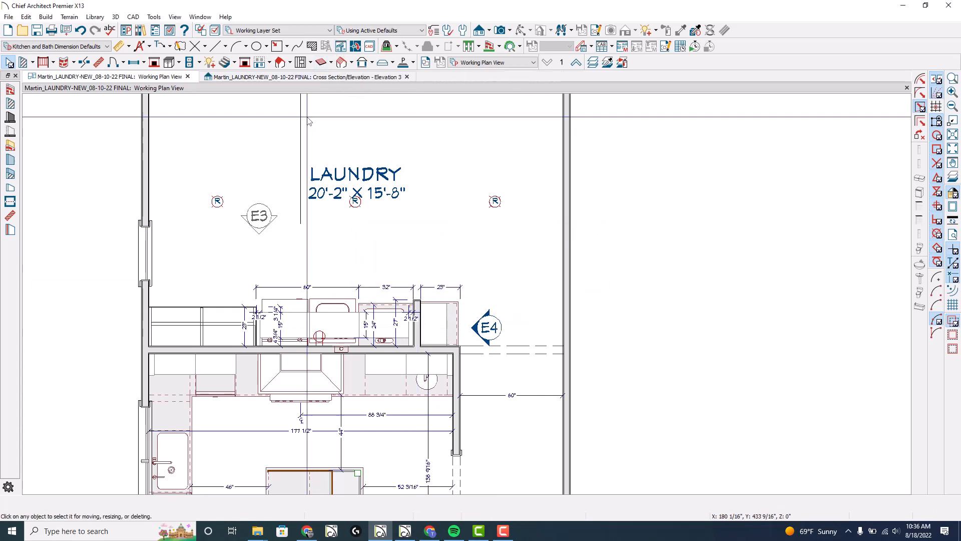
double_click(181, 91)
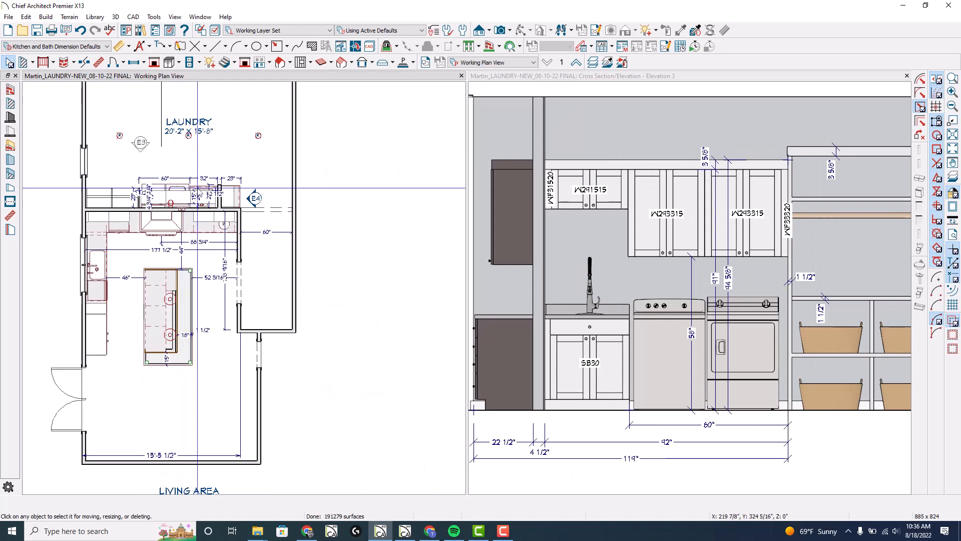
Step: Try the Interior-4 wall type on the short wall between the 32-inch and 23-inch cabinets, check Elevation 3, and undo the change
scroll(215, 200, up, 3)
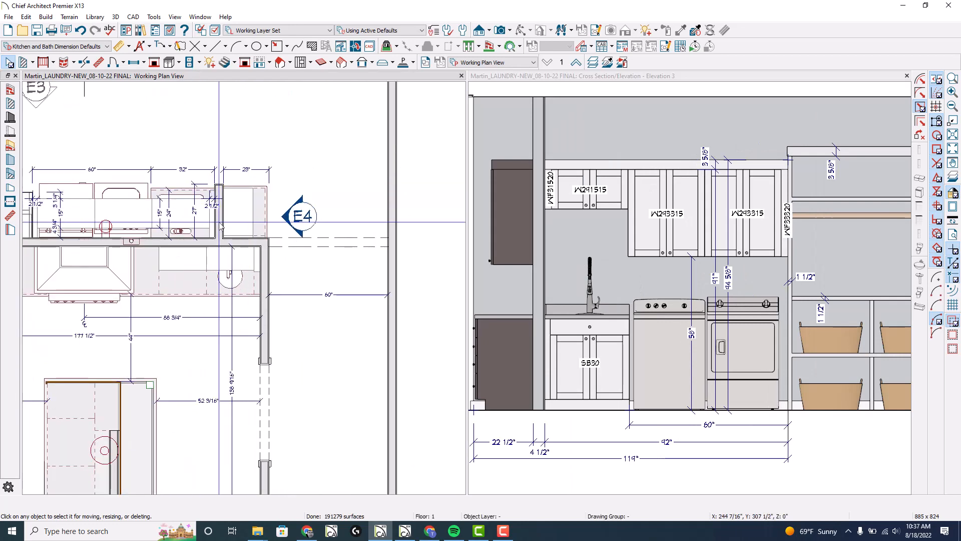
double_click(221, 225)
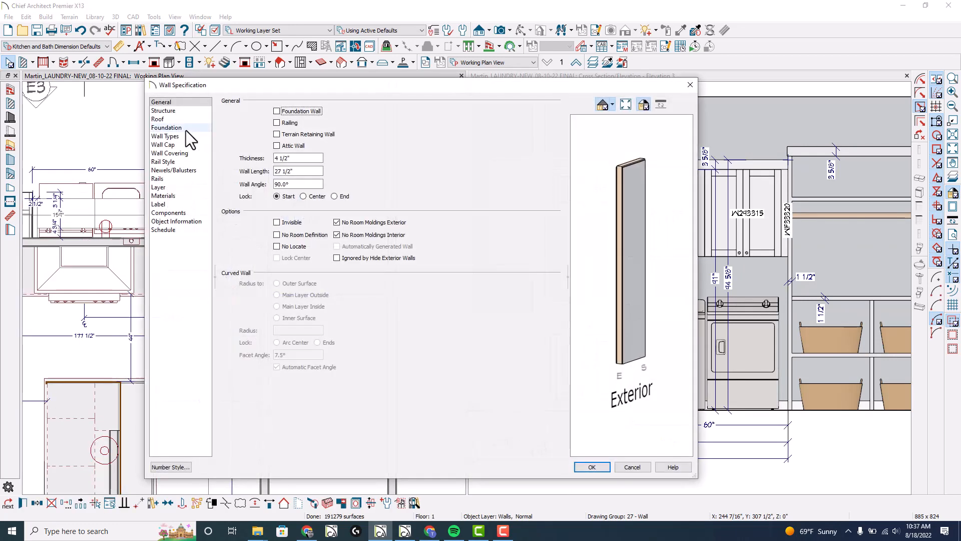
click(184, 135)
click(380, 112)
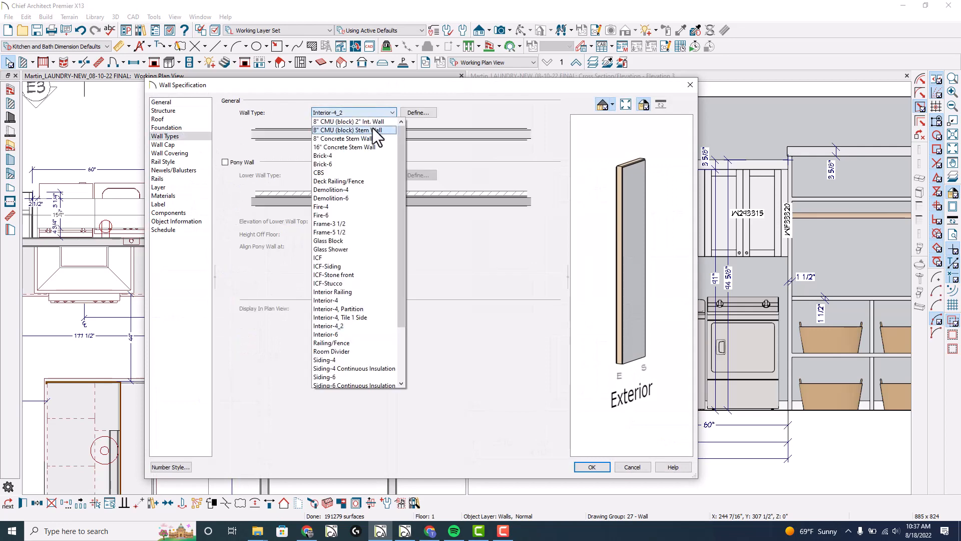
click(368, 300)
key(Return)
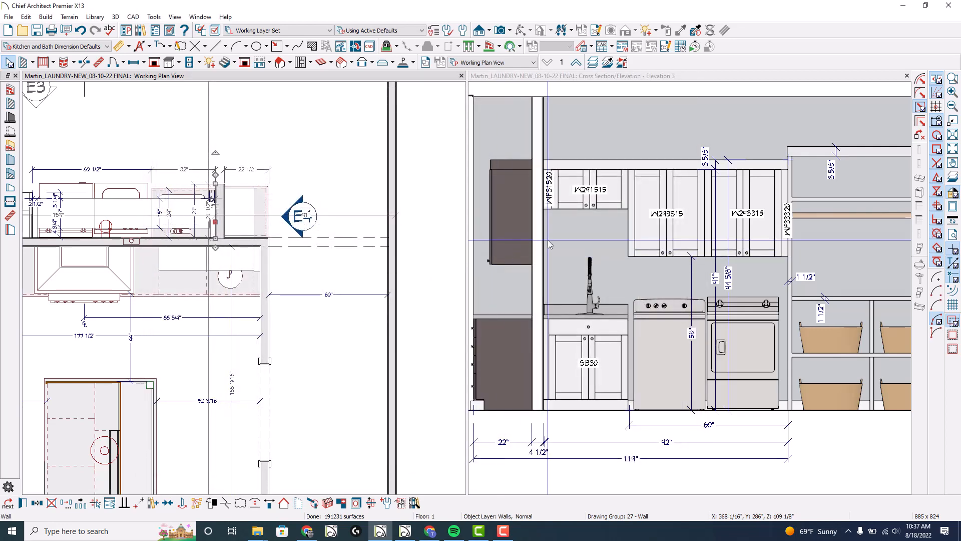
scroll(541, 275, up, 2)
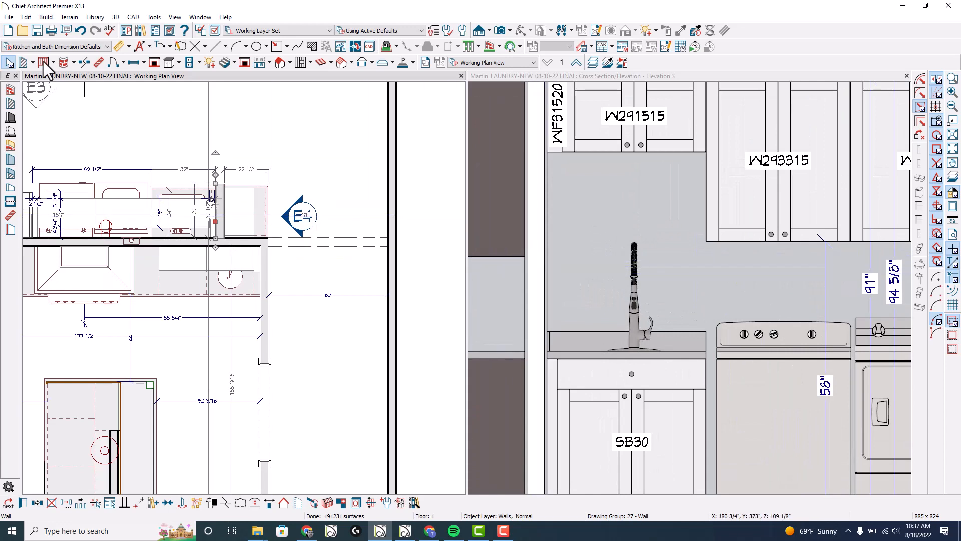
click(80, 30)
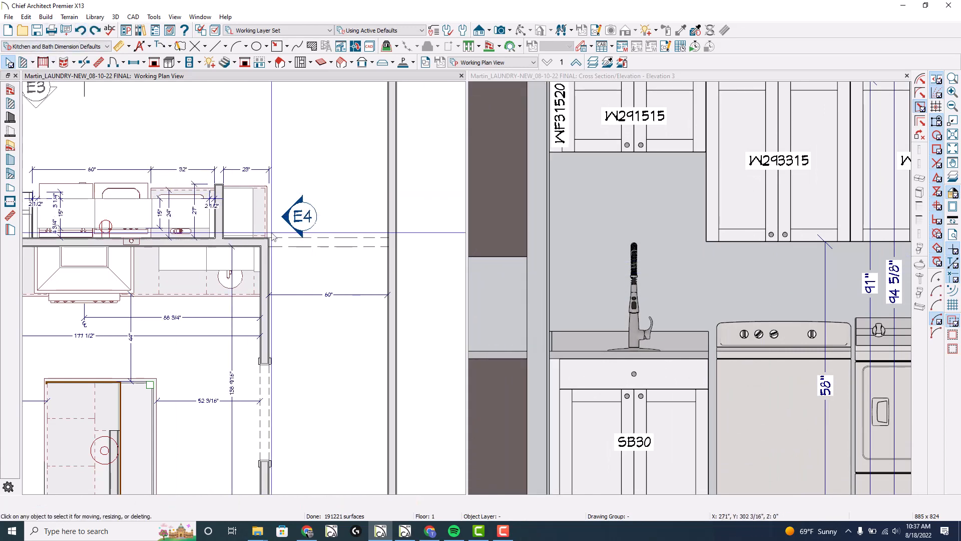
Step: Review the Interior-4_2 layer definition of the same short wall without changing it, and switch the wall's type to Interior-4, Partition
click(221, 229)
double_click(221, 229)
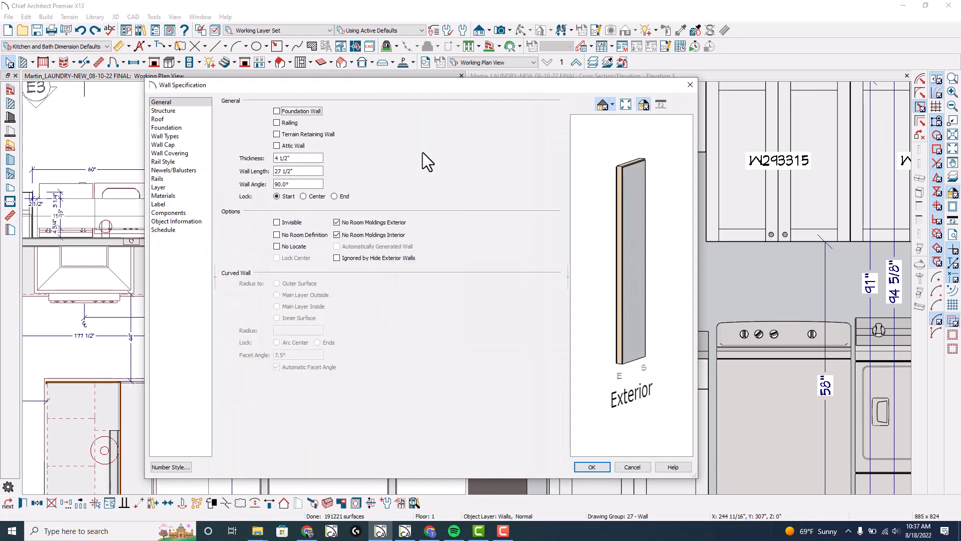
click(165, 136)
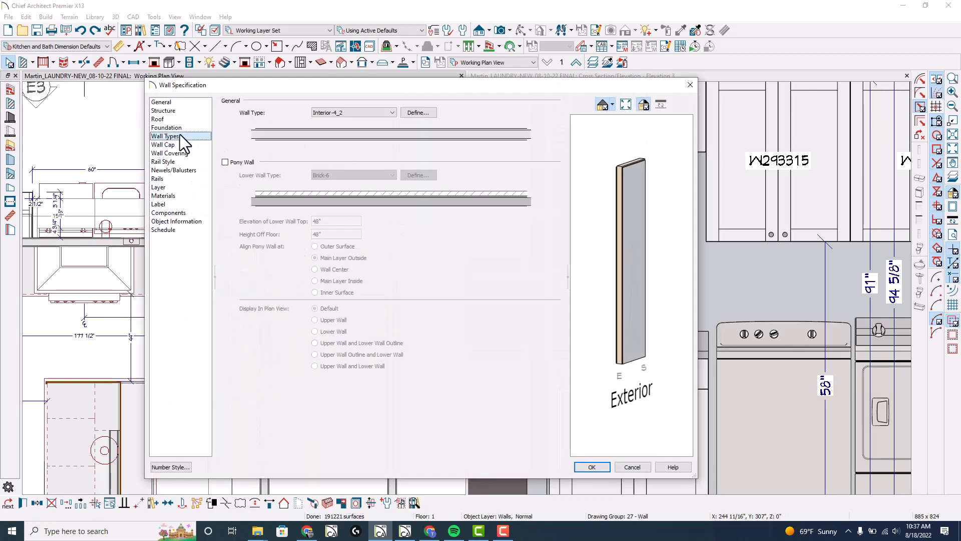
click(422, 112)
click(695, 397)
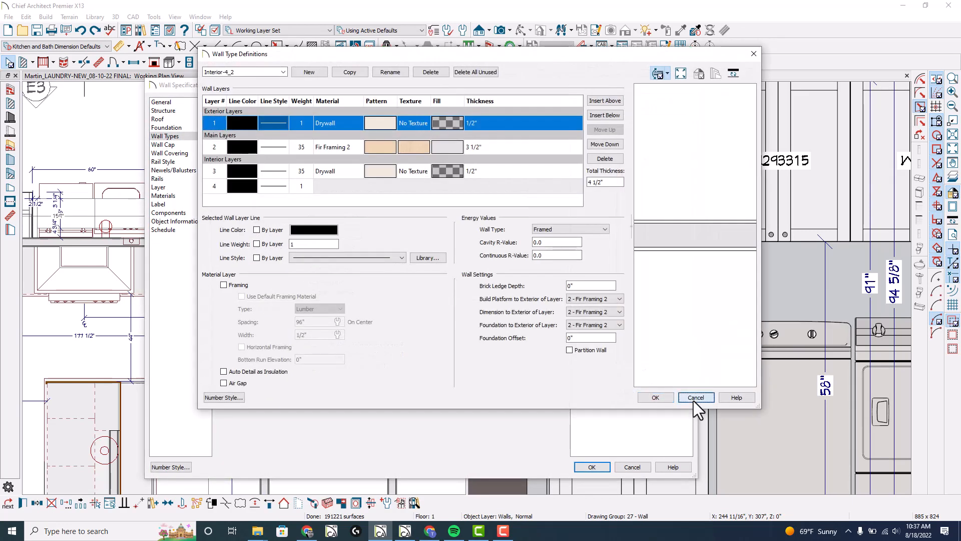
click(379, 112)
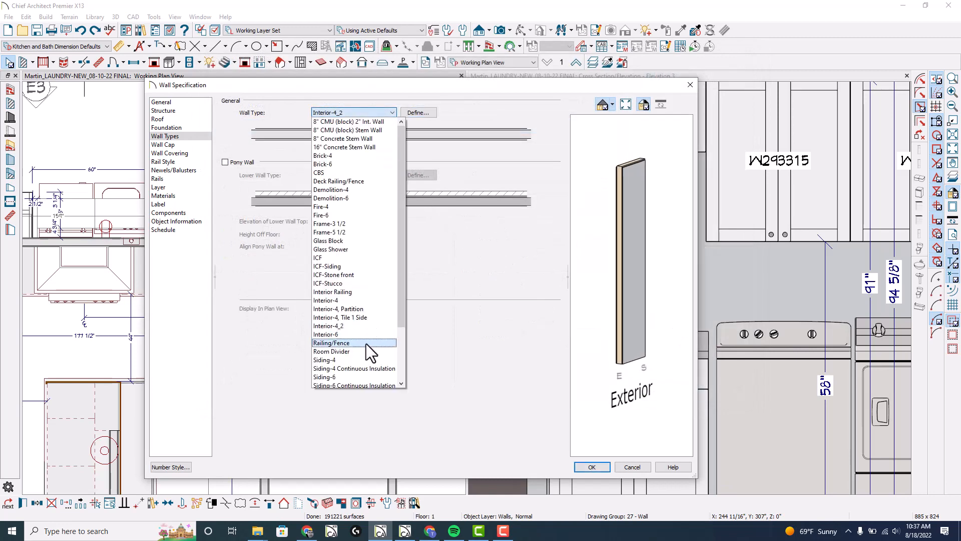
click(369, 309)
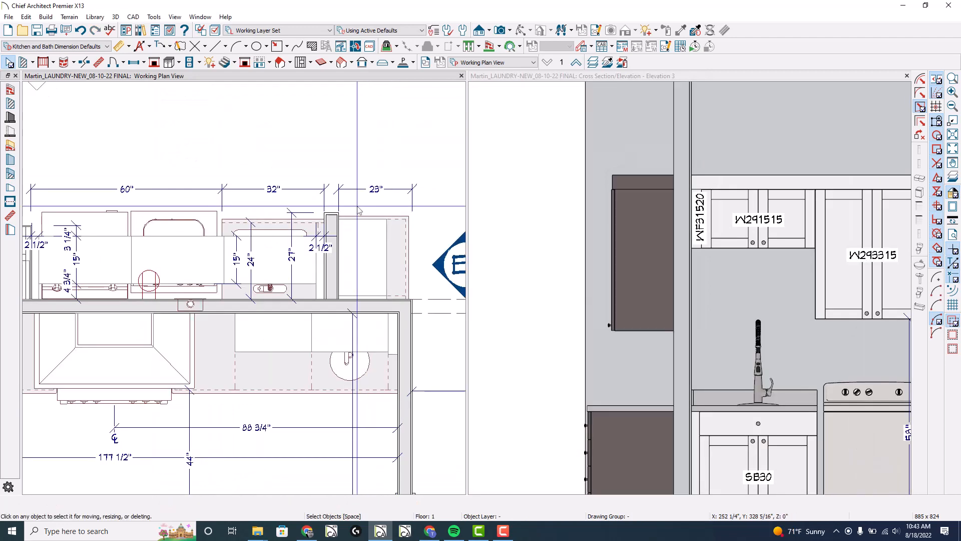
Step: Set the short partition wall's type to Interior-4_2 and compare its end in the plan and Elevation 3
double_click(331, 253)
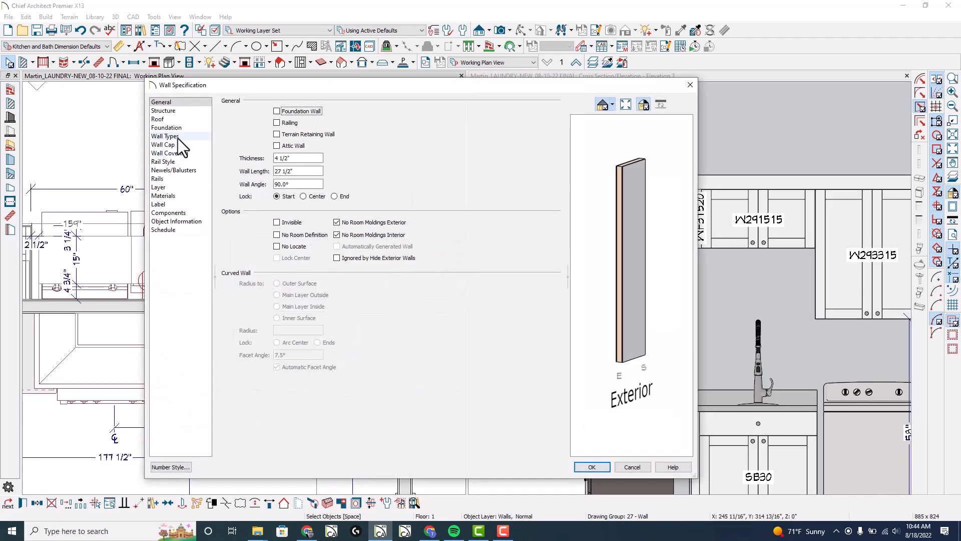
click(177, 136)
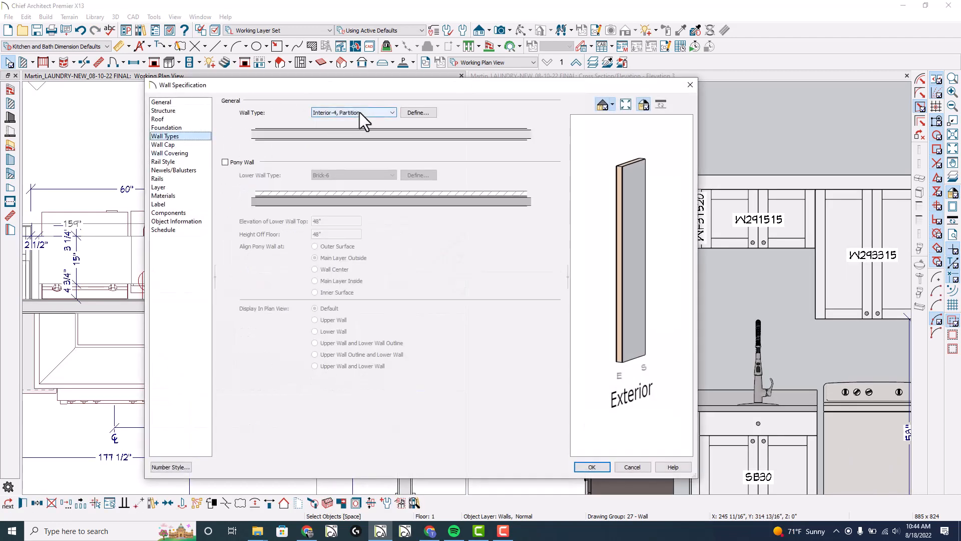
click(359, 112)
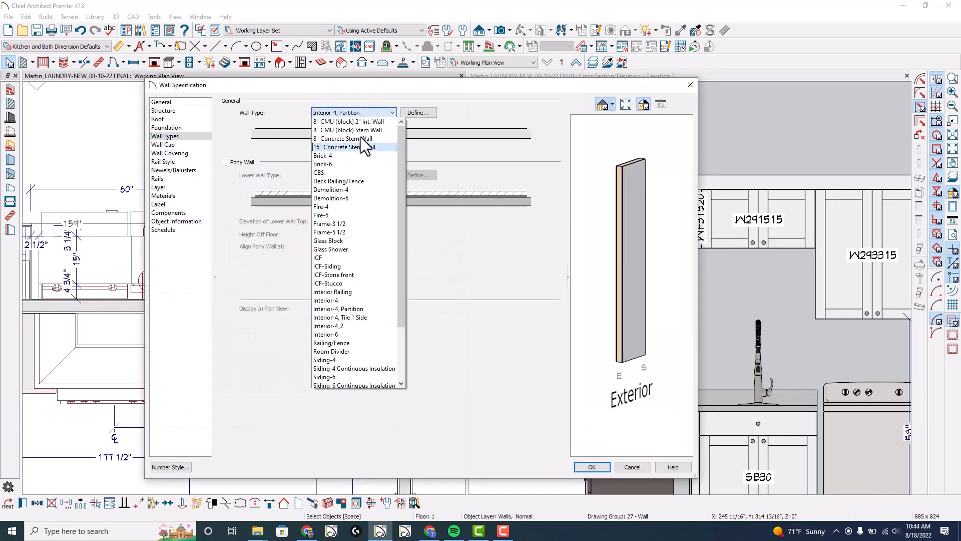
click(359, 326)
click(601, 465)
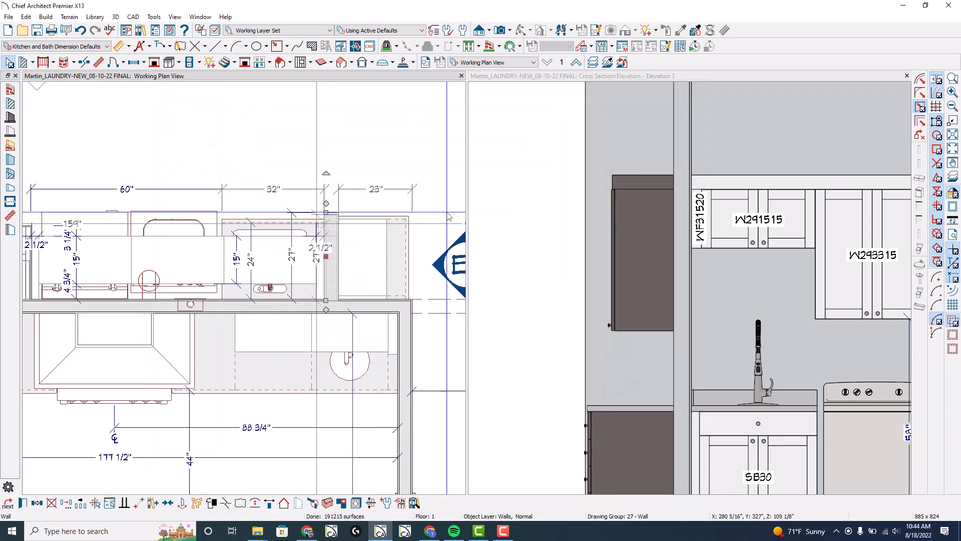
scroll(457, 201, down, 2)
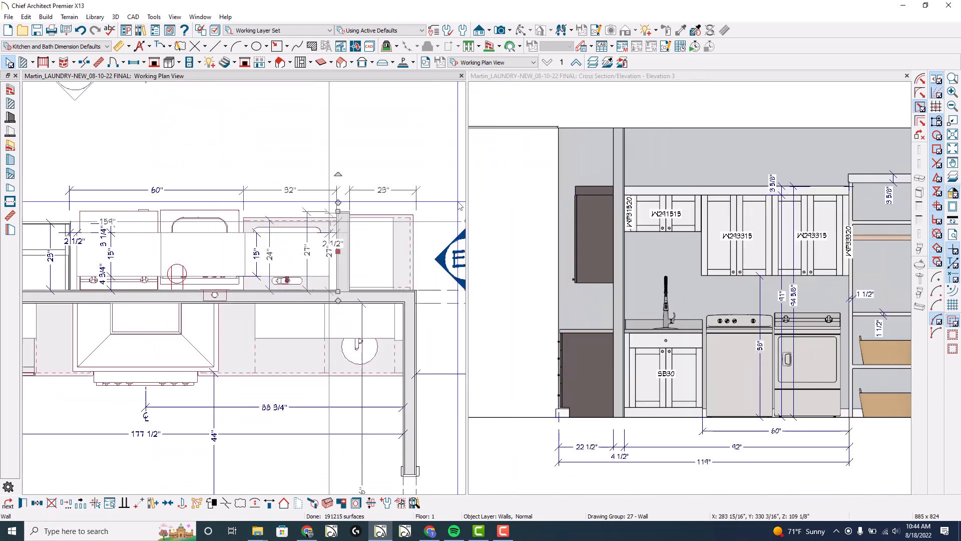
scroll(517, 205, down, 4)
scroll(638, 211, up, 3)
click(182, 135)
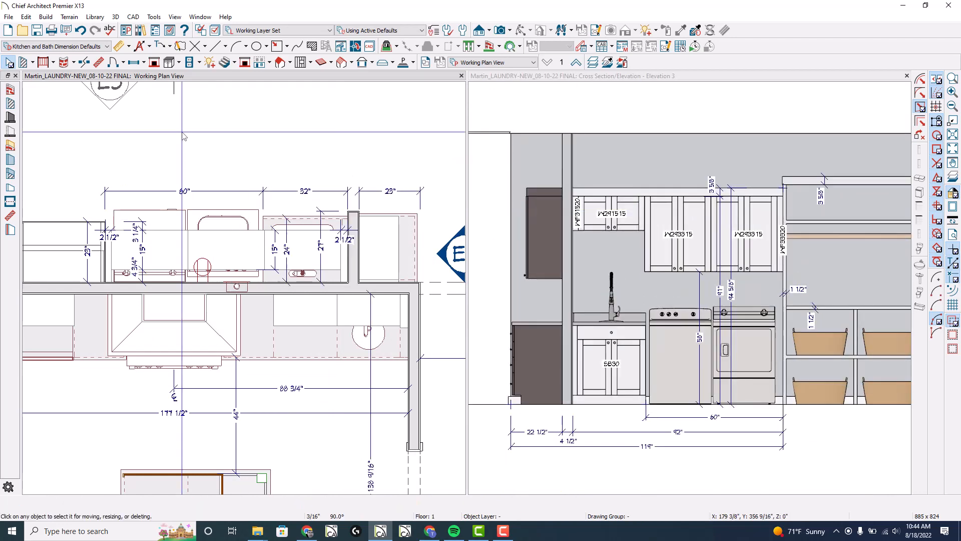
Step: Draw an interior wall about 40 inches long from the laundry's back wall through the shelving unit
scroll(382, 180, down, 3)
scroll(149, 160, up, 3)
click(23, 63)
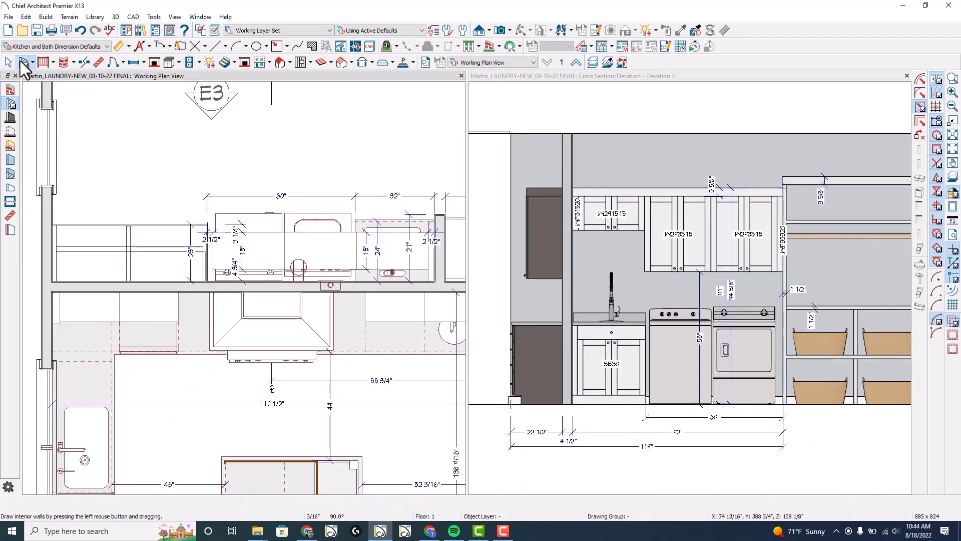
drag(156, 282, 157, 183)
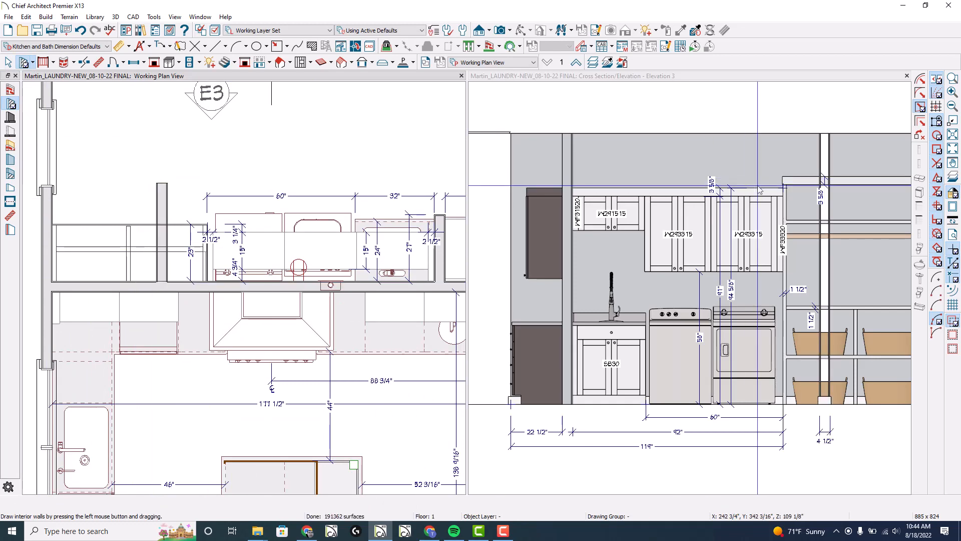
scroll(813, 181, up, 4)
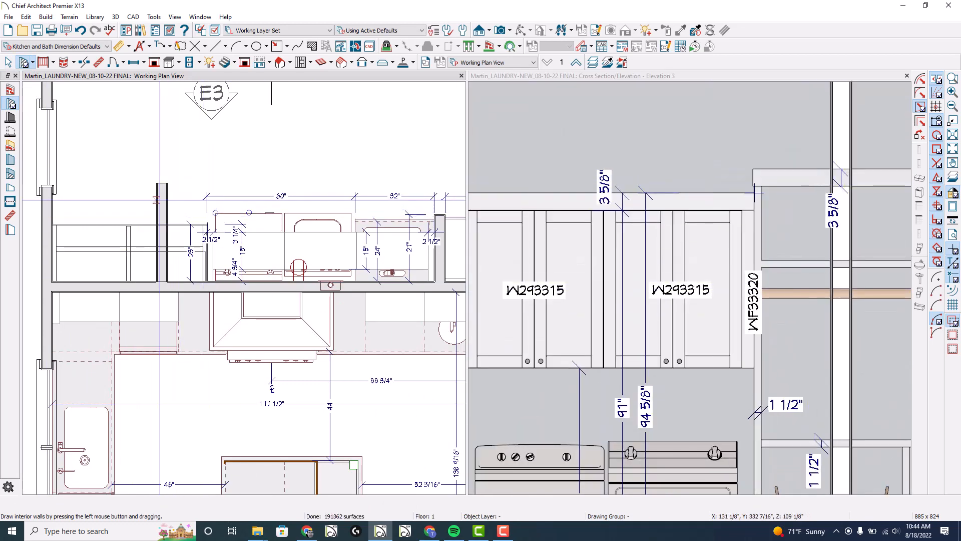
click(156, 198)
key(ctrl+e)
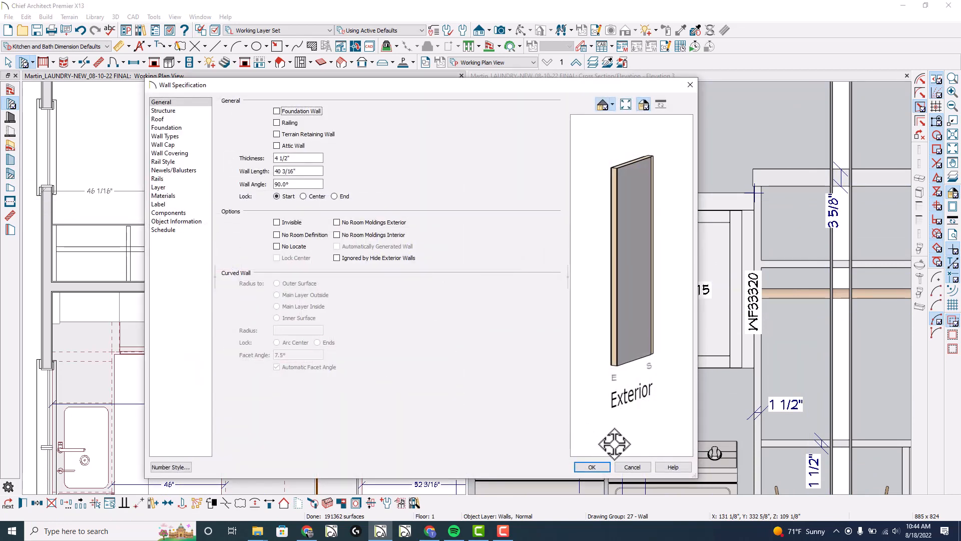
click(632, 466)
Step: Try moving the Backerboard layers of the new wall's Interior-4 definition out of the main layers into the exterior and interior layers
scroll(289, 224, up, 5)
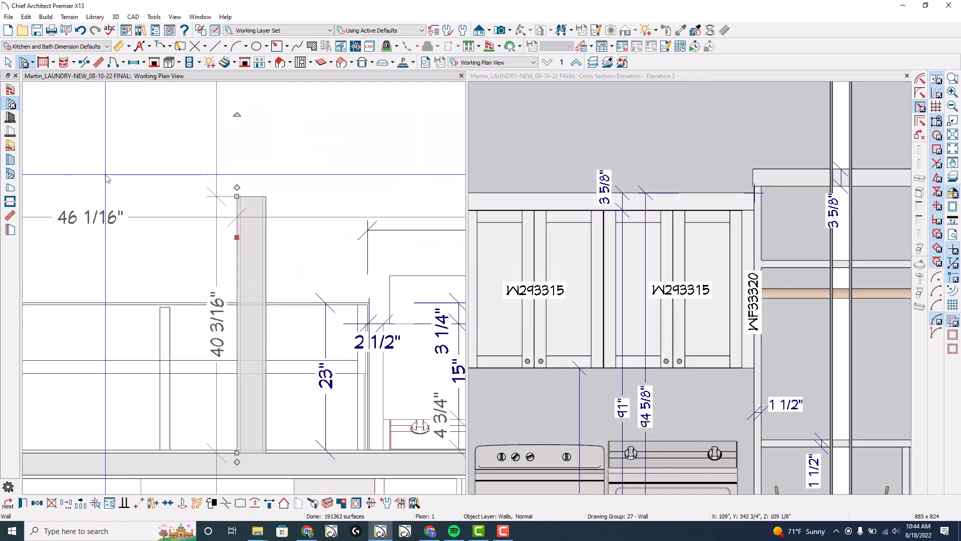
click(291, 251)
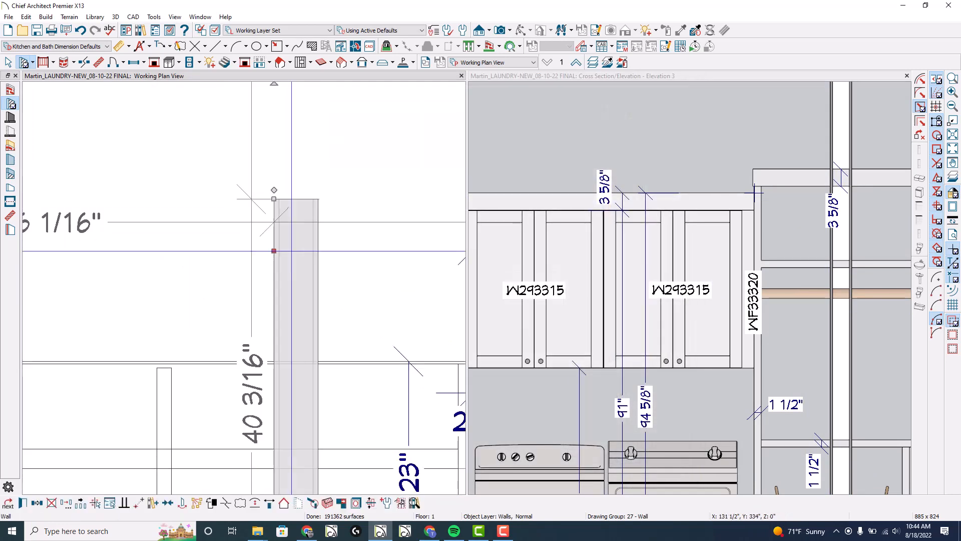
key(ctrl+e)
click(164, 137)
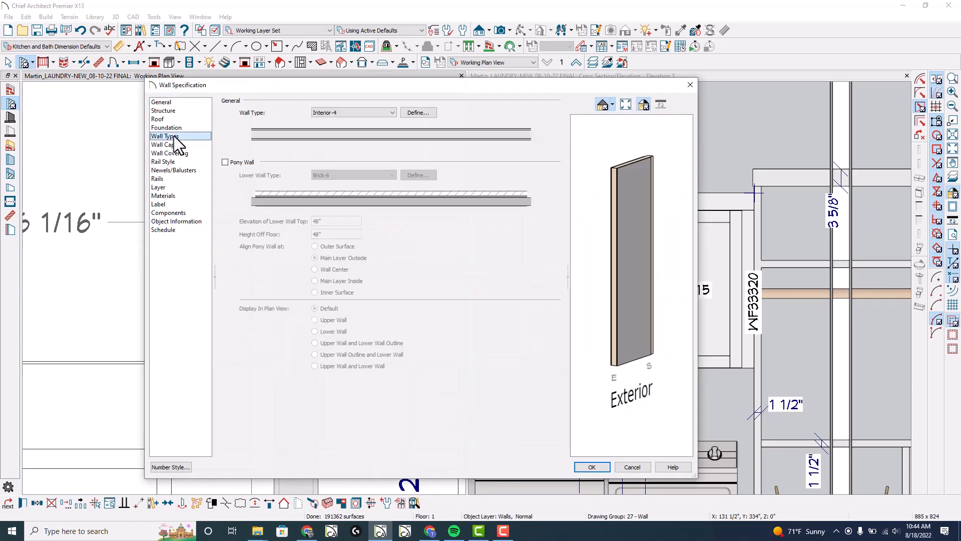
click(418, 112)
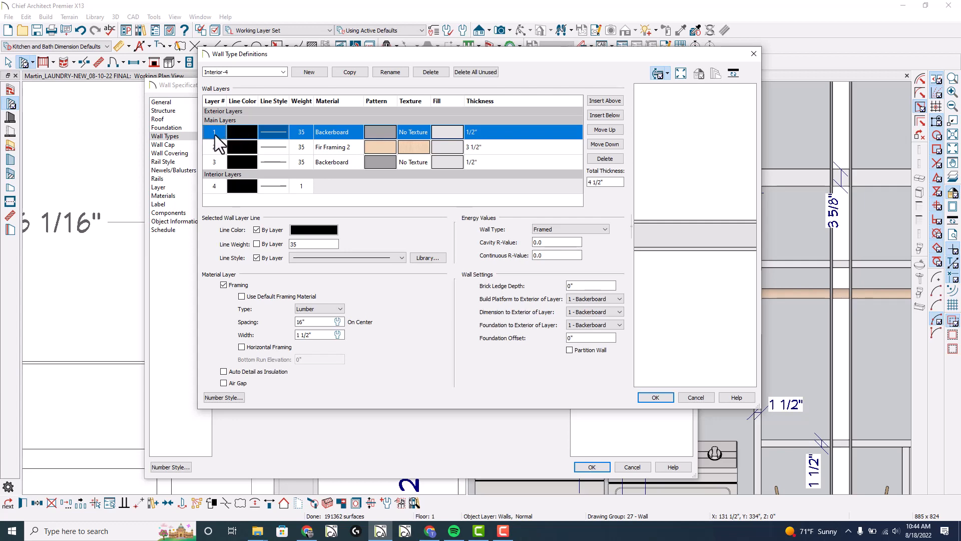
click(605, 129)
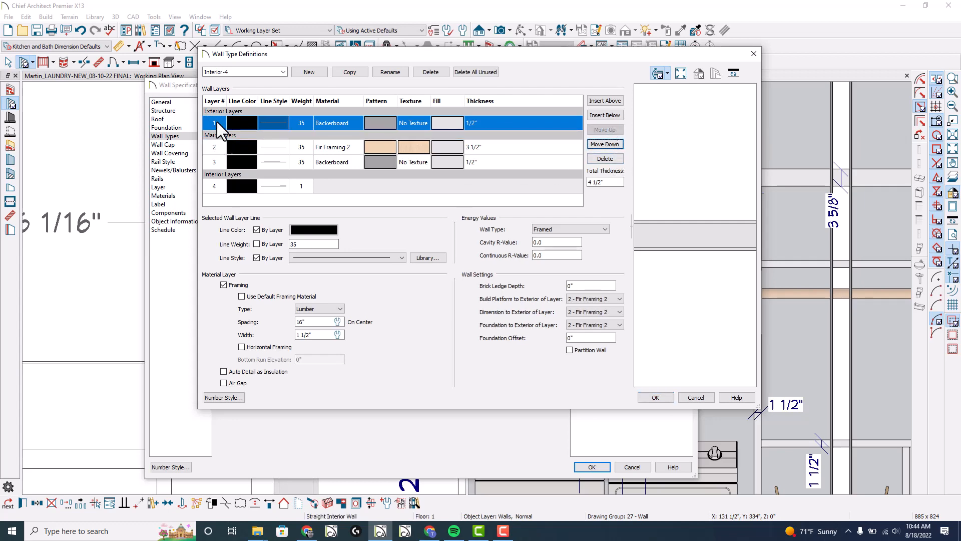
click(215, 162)
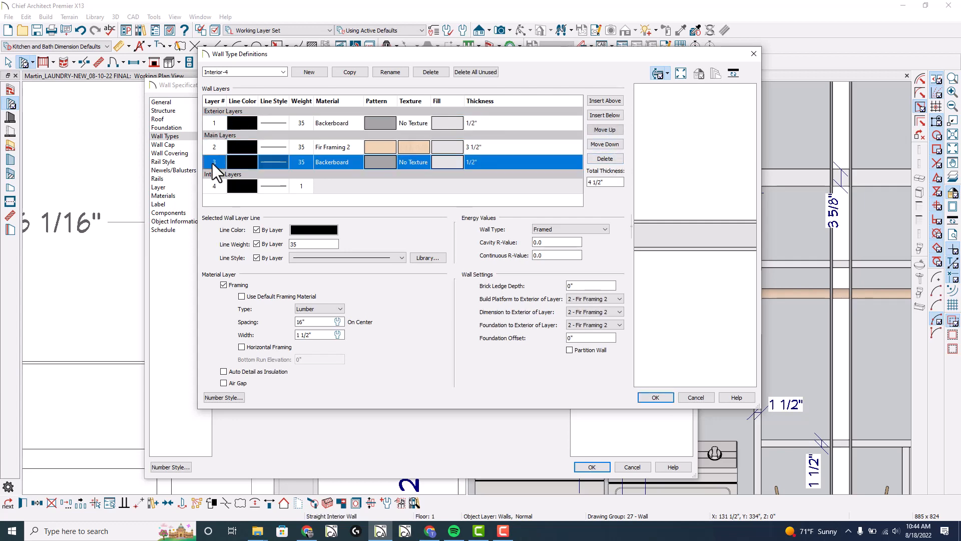
click(608, 144)
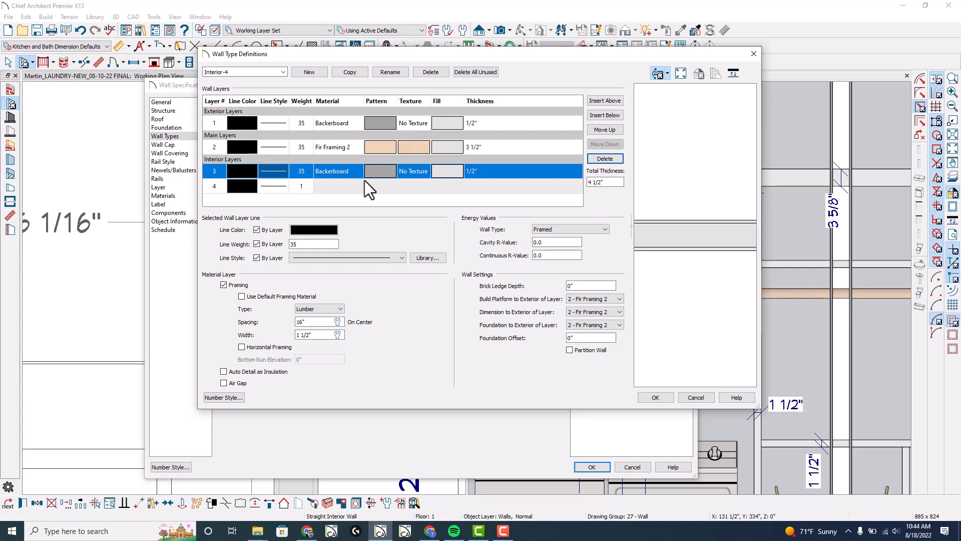
click(692, 397)
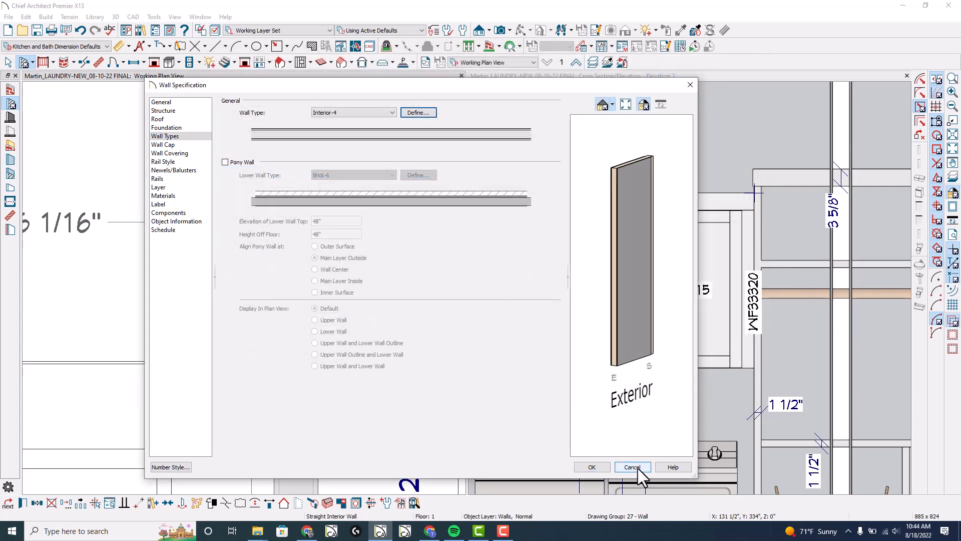
Step: Change the new shelving wall's type to Interior-4_2
click(381, 113)
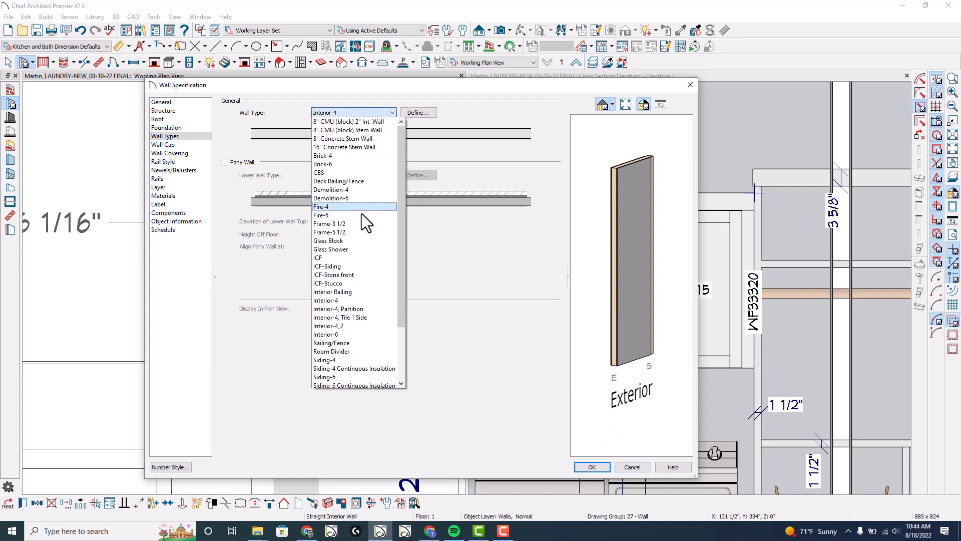
click(371, 326)
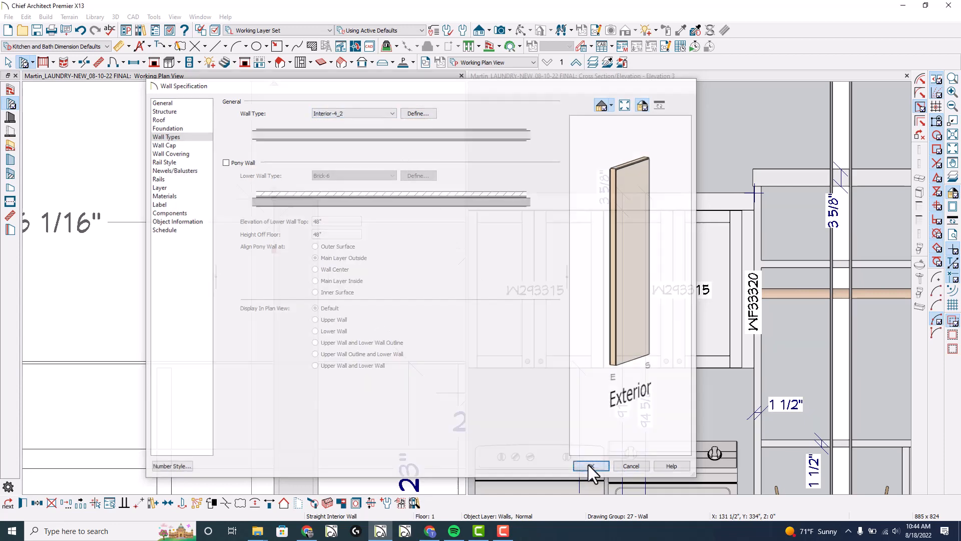
click(587, 464)
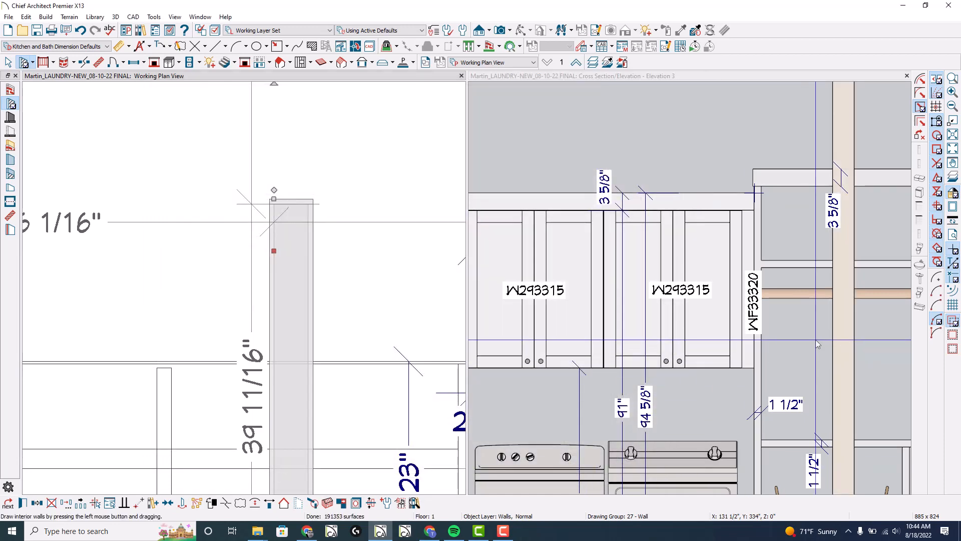
Step: Pick up the Misty (SW 6232) wall paint in Elevation 3 and apply it to the end of the wall crossing the shelving
scroll(817, 344, down, 2)
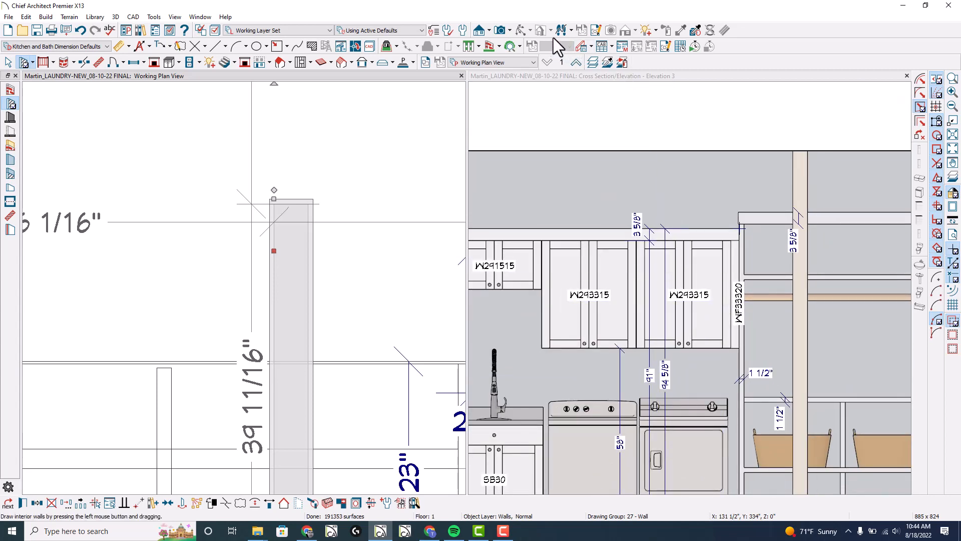
click(622, 102)
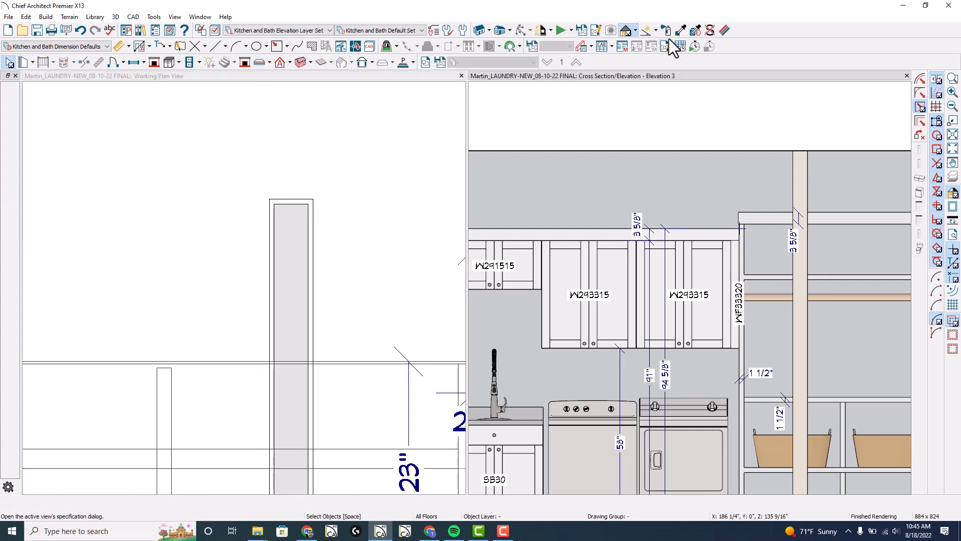
click(683, 31)
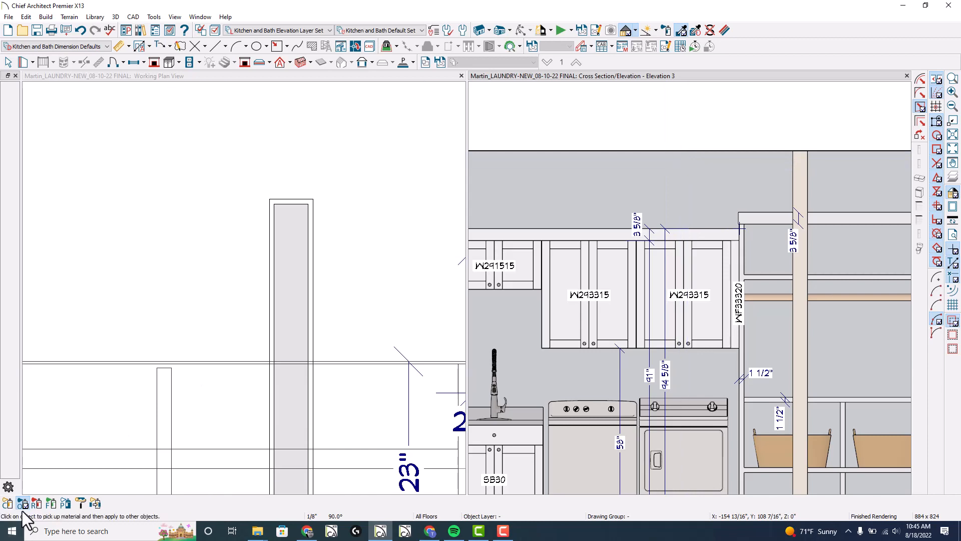
click(800, 335)
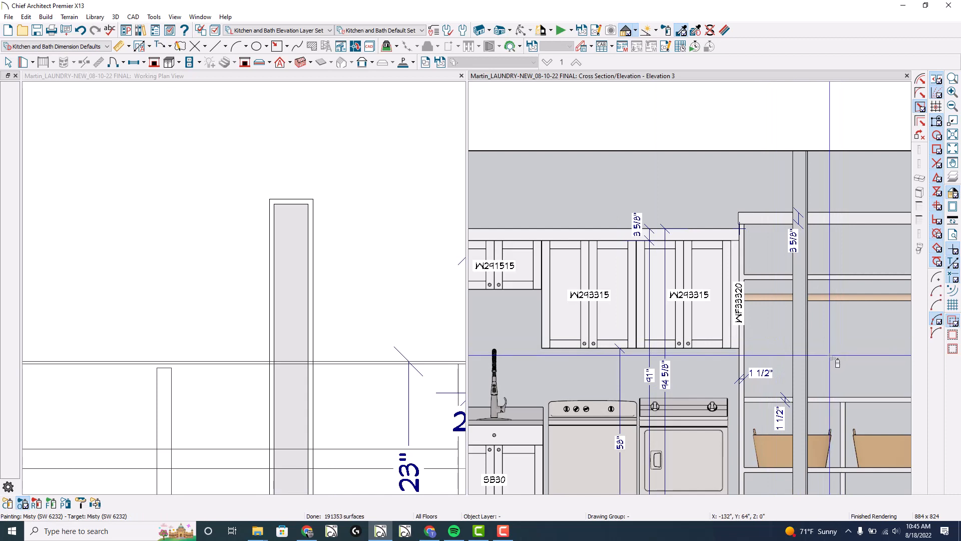
scroll(834, 358, up, 1)
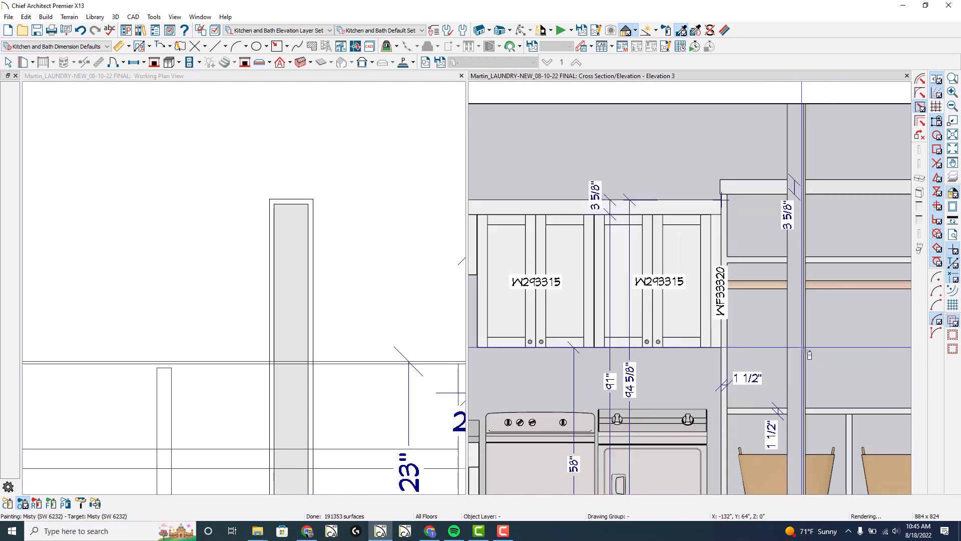
Step: Delete the interior wall running through the laundry shelving unit in the plan
click(302, 268)
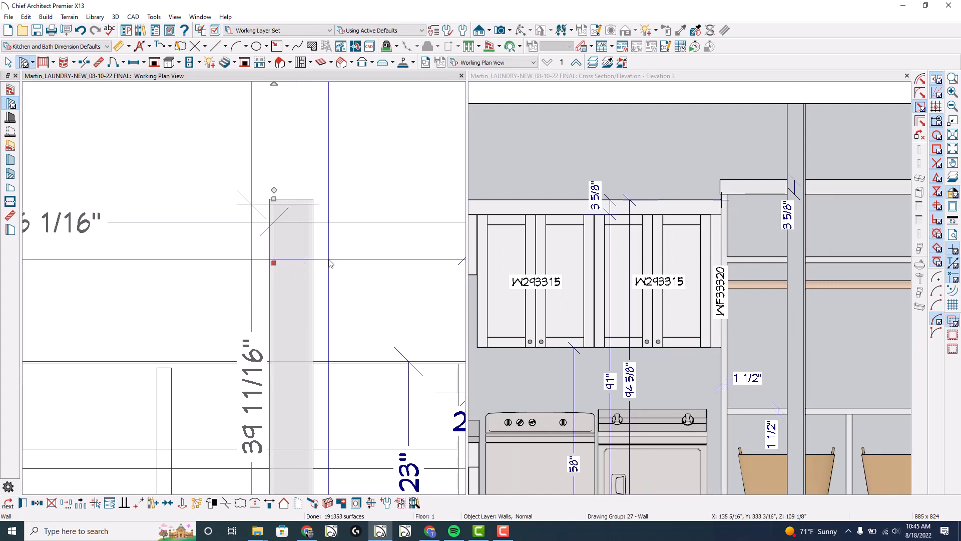
key(Delete)
scroll(335, 213, down, 5)
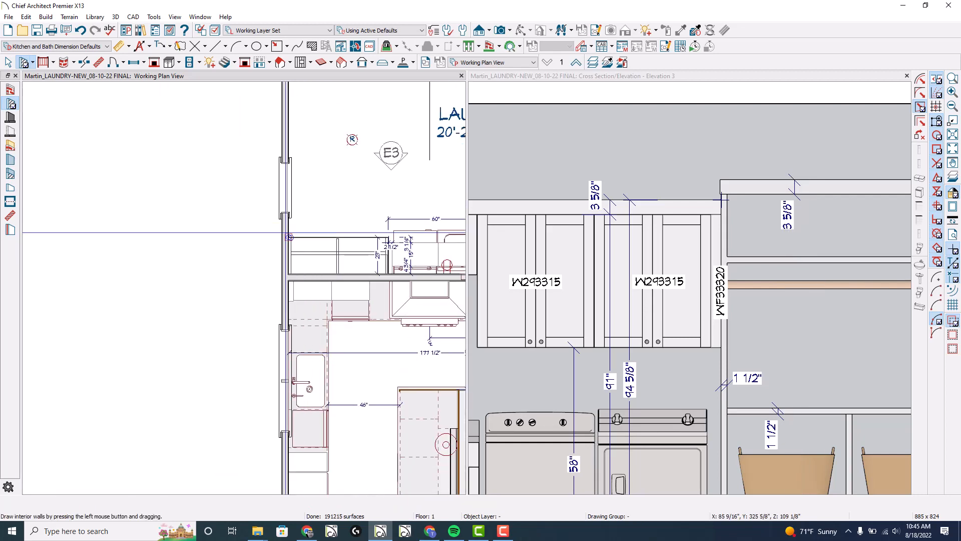
scroll(251, 232, down, 1)
key(space)
Step: Create a new layout and go to page 2, the existing/demo plan sheet
middle_drag(331, 197, 137, 210)
click(9, 16)
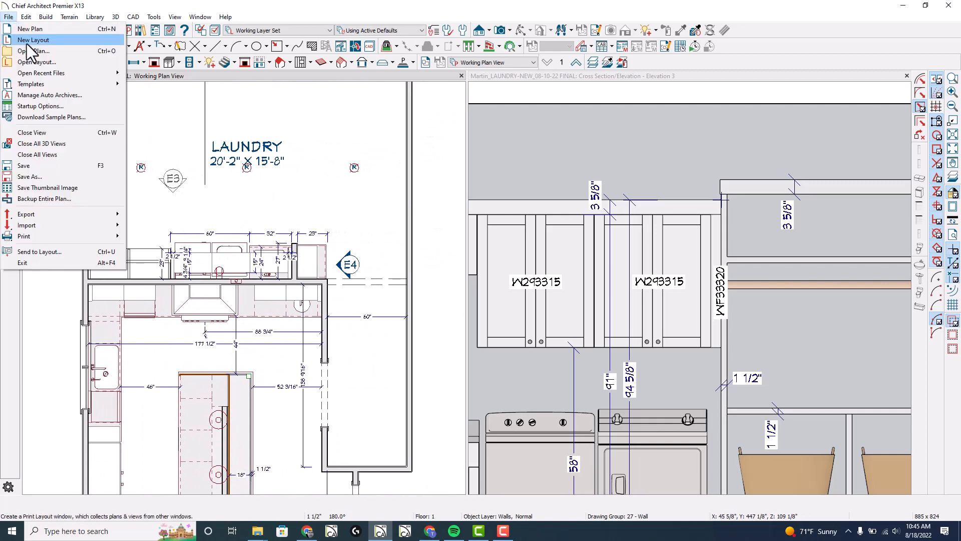
click(45, 39)
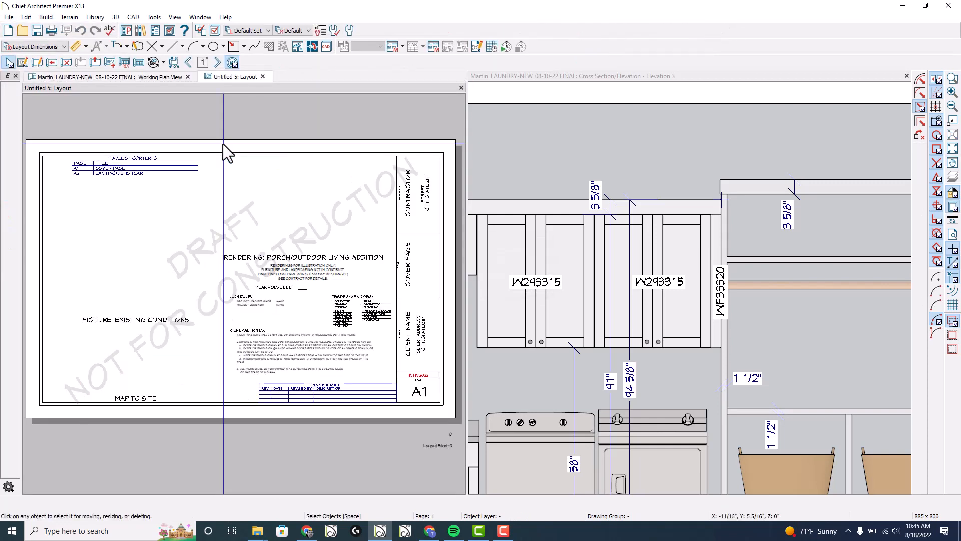
click(217, 62)
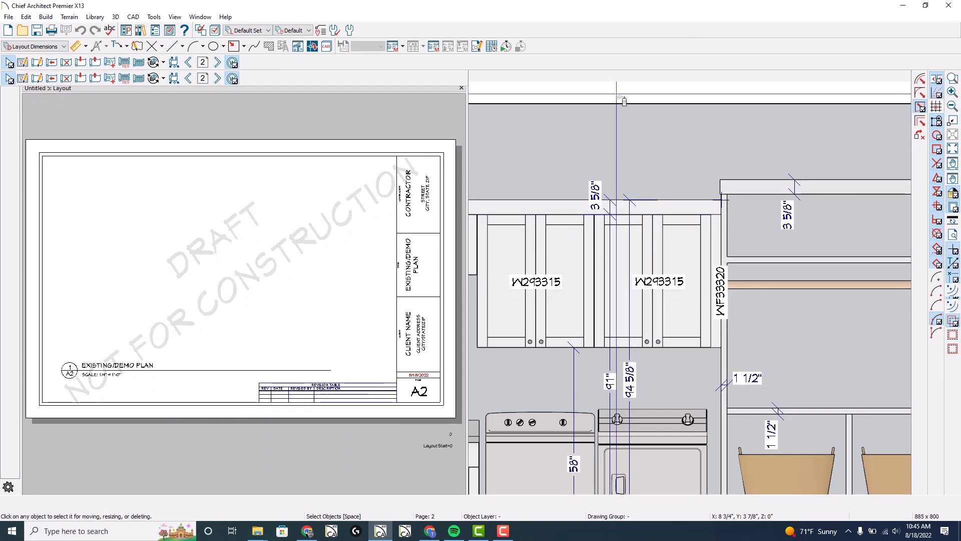
Step: Send the entire Elevation 3 view to layout page 2 as plot lines at 1/2 in = 1 ft, then select its layout box
click(620, 98)
click(65, 30)
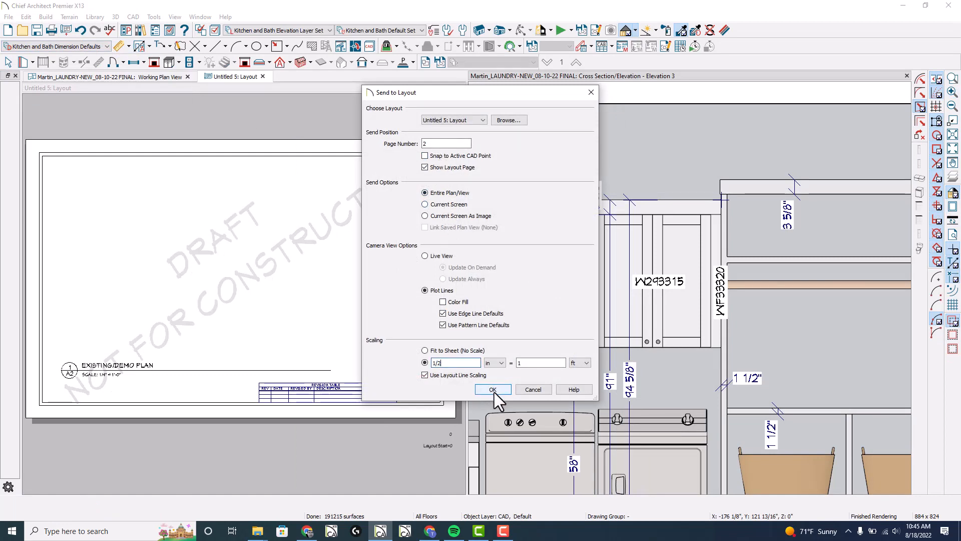
click(493, 389)
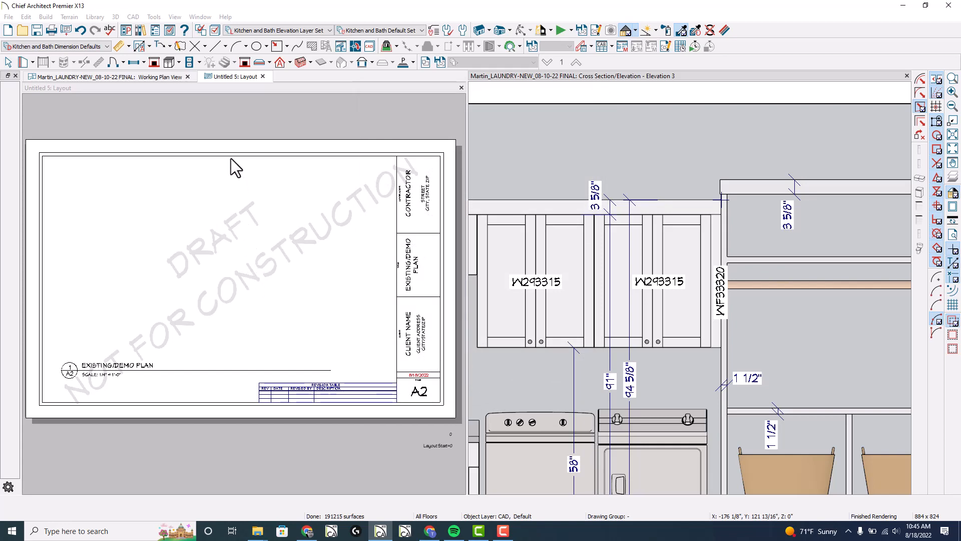
scroll(239, 217, up, 5)
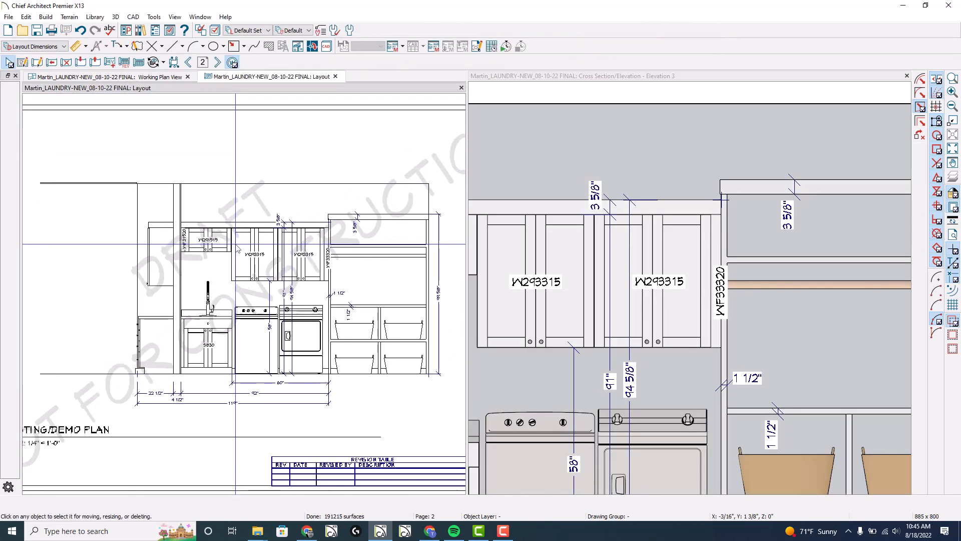
click(237, 270)
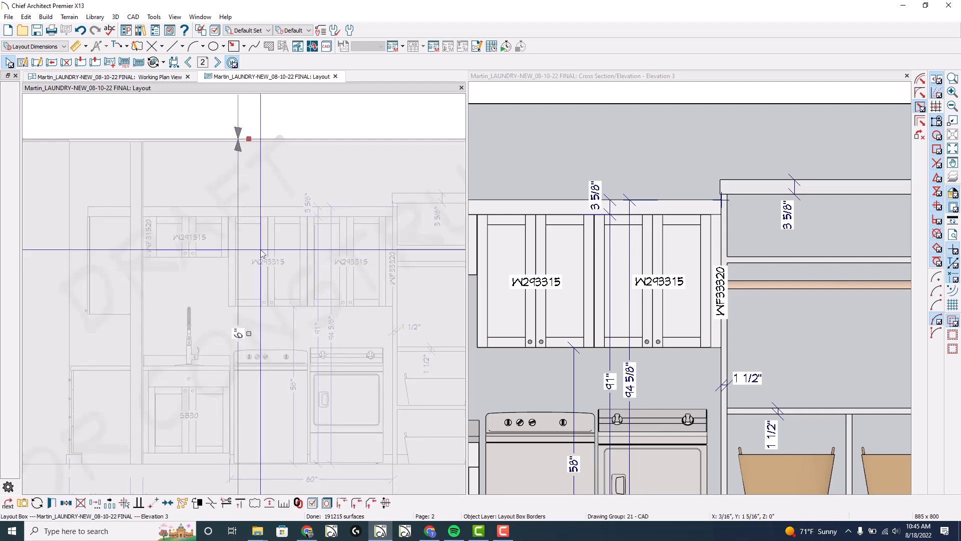
scroll(358, 240, down, 3)
scroll(358, 240, down, 1)
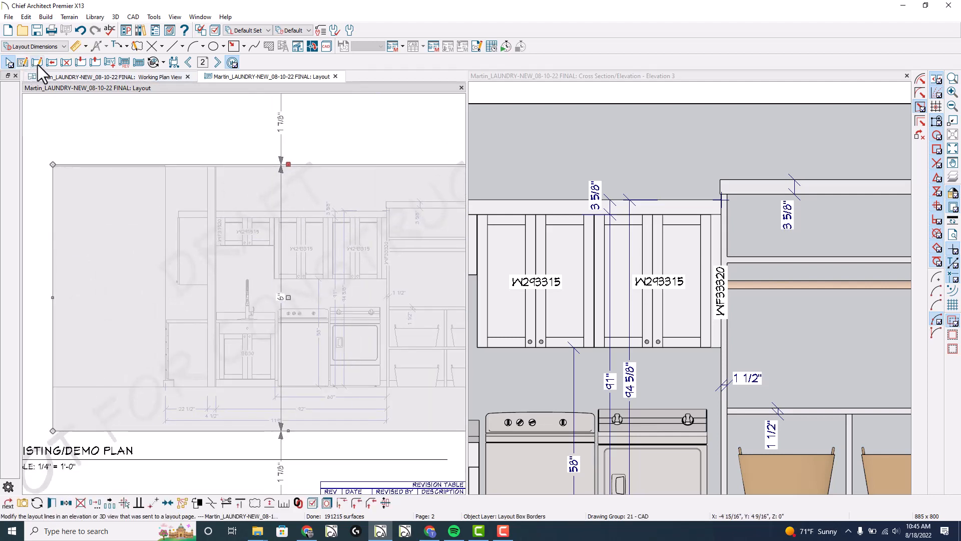
Step: Use Edit Layout Lines to delete the extra vertical line on the sink side of the partition wall in the layout elevation
click(153, 17)
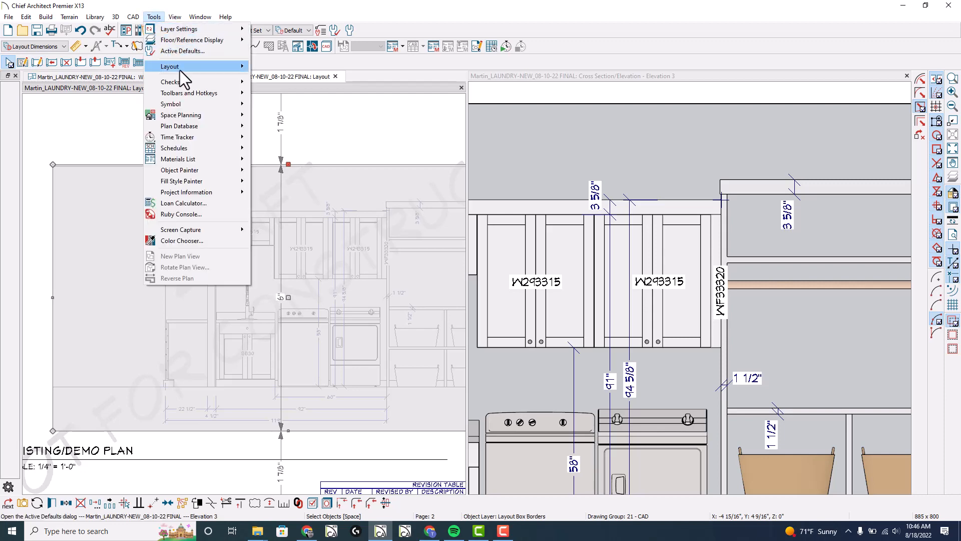
mouse_move(179, 70)
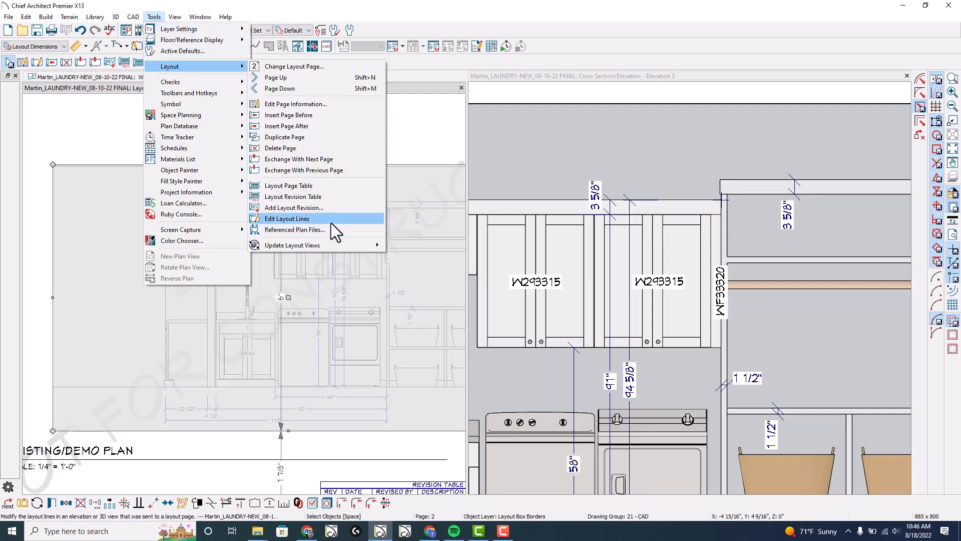
click(293, 219)
scroll(216, 273, up, 4)
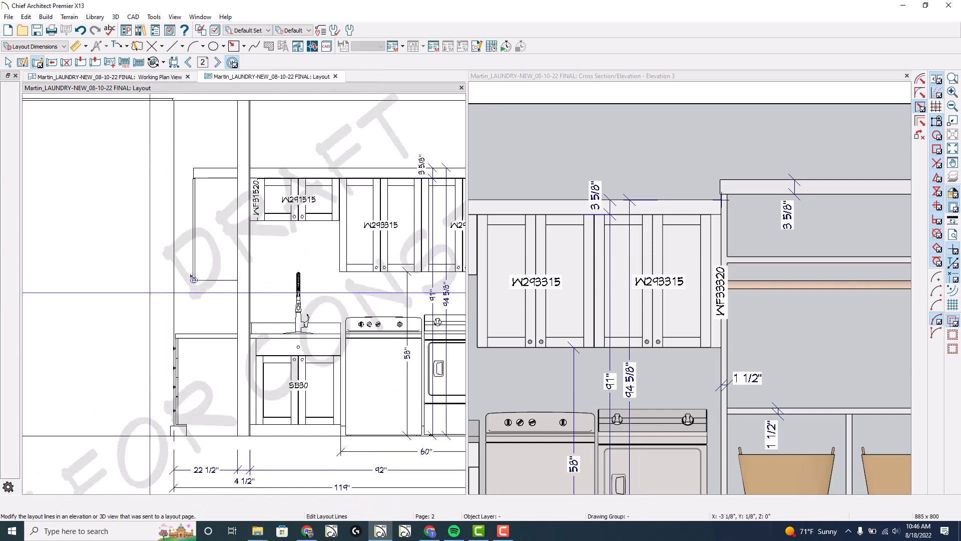
scroll(216, 273, up, 3)
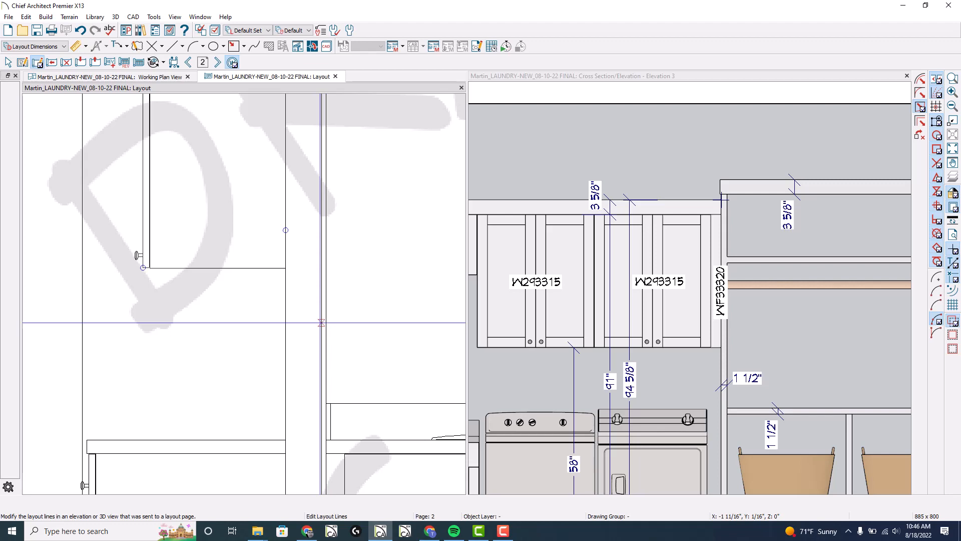
click(42, 63)
click(321, 258)
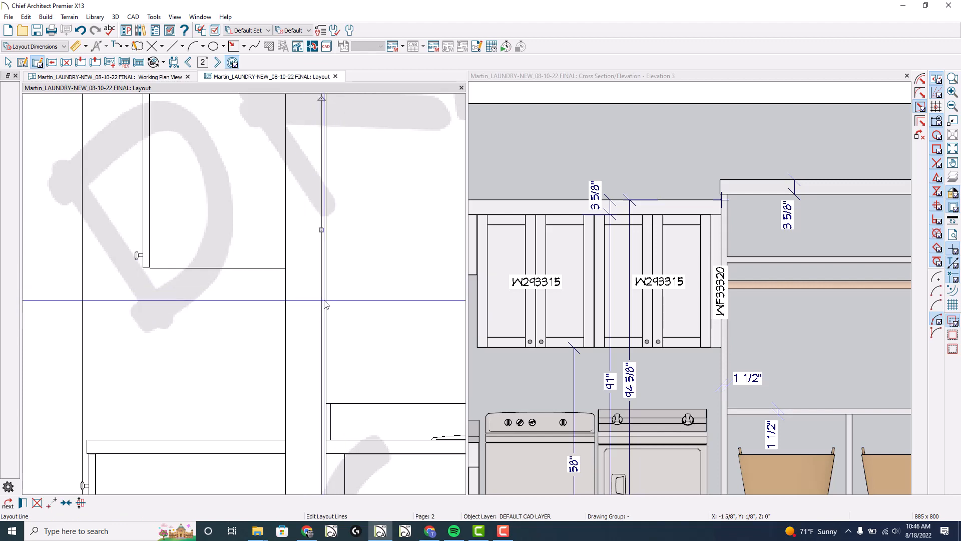
key(Delete)
scroll(165, 284, down, 6)
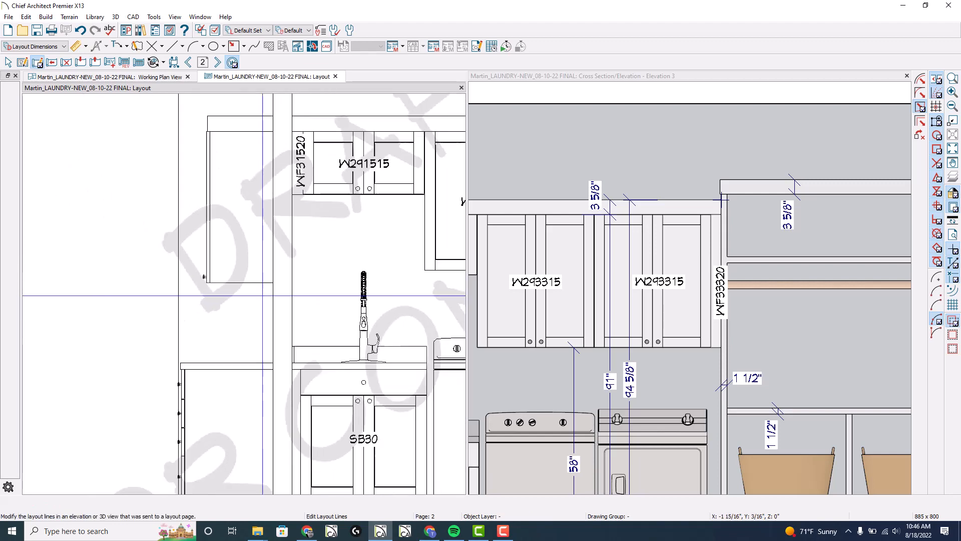
scroll(165, 284, down, 2)
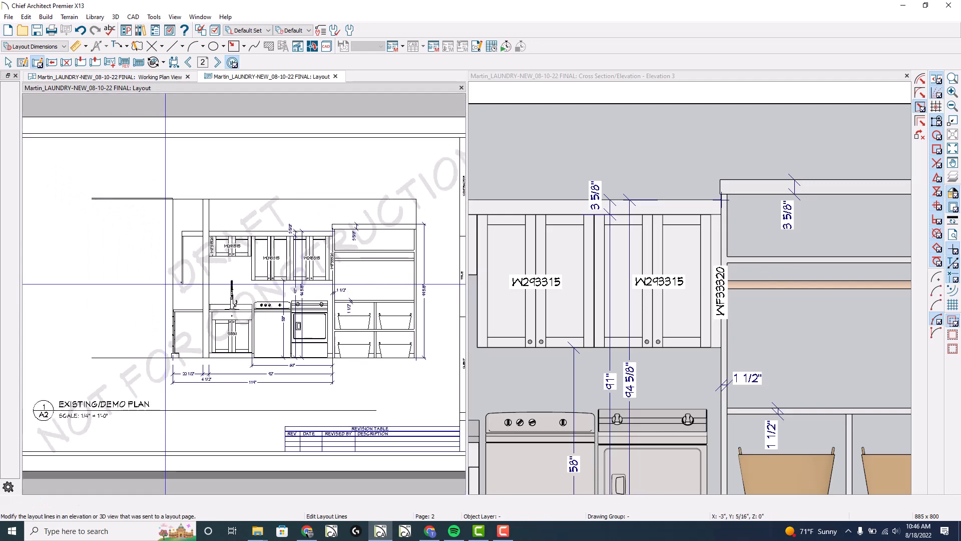
Step: Update the Elevation 3 layout view and recheck the vertical line on the partition wall's sink side with Edit Layout Lines
key(space)
click(256, 275)
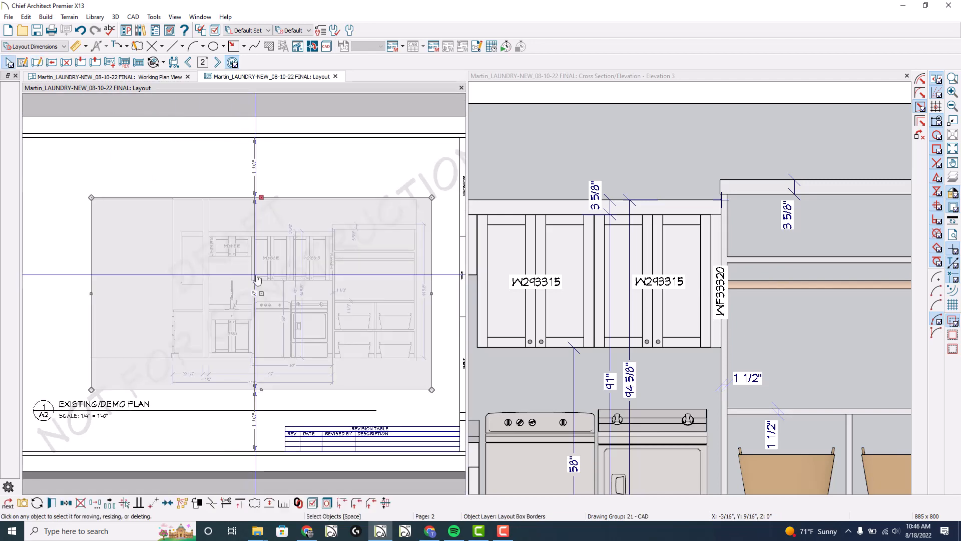
click(38, 505)
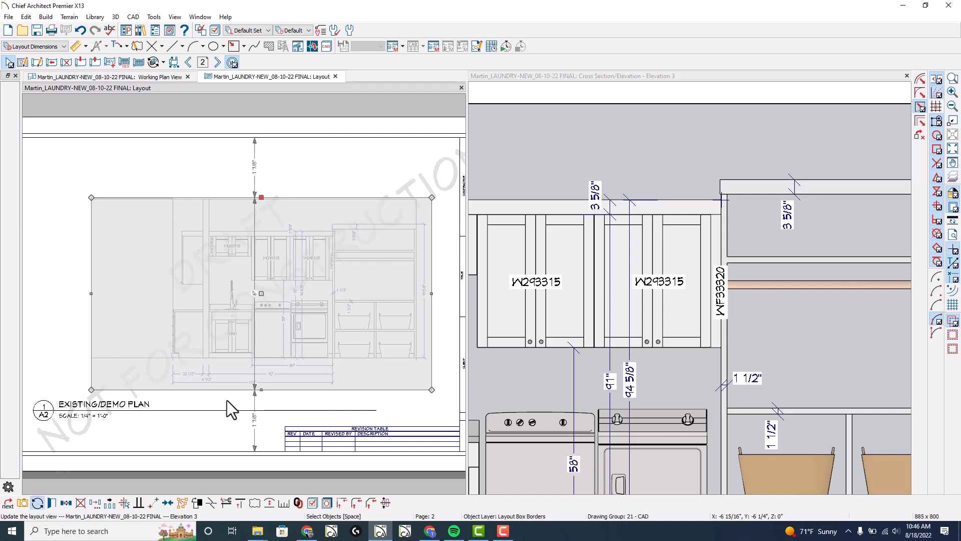
scroll(186, 291, up, 3)
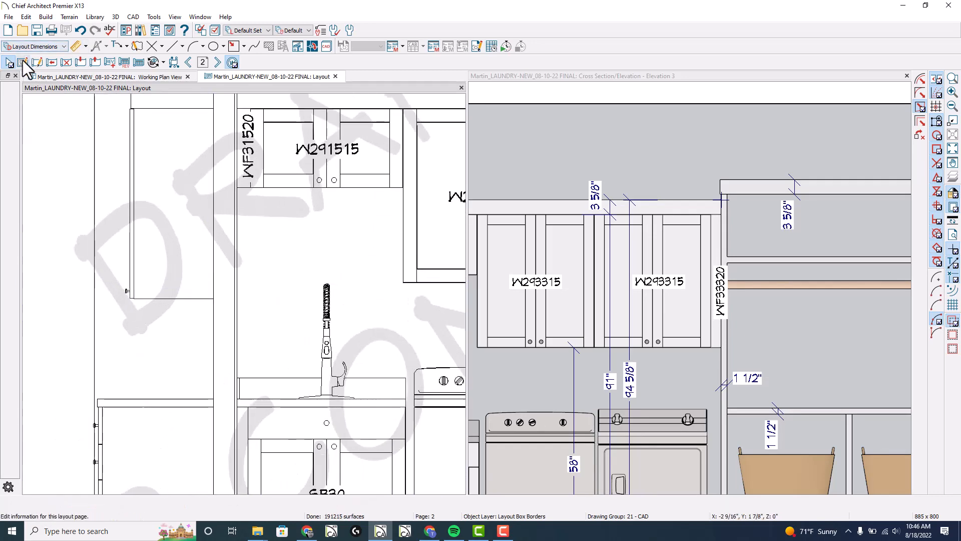
click(36, 62)
click(233, 318)
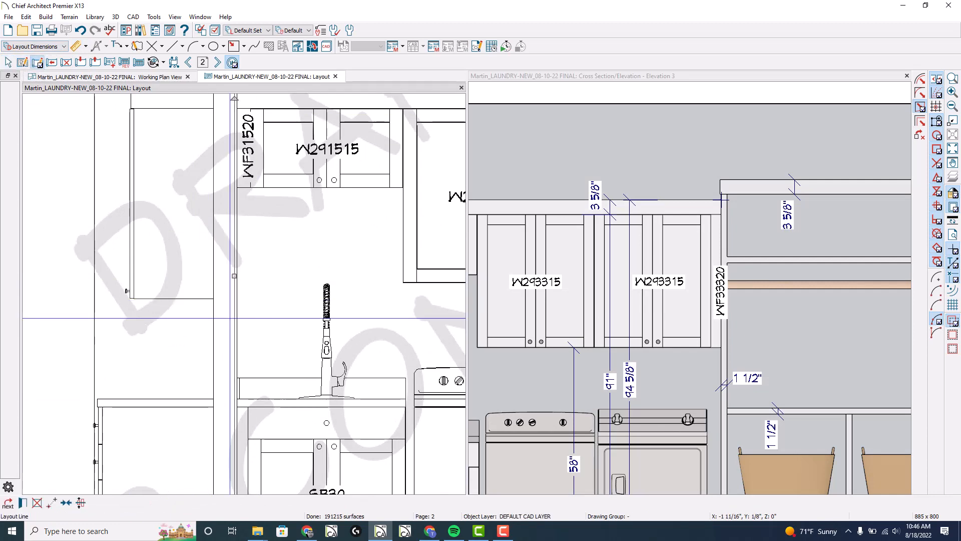
key(Escape)
scroll(147, 308, down, 3)
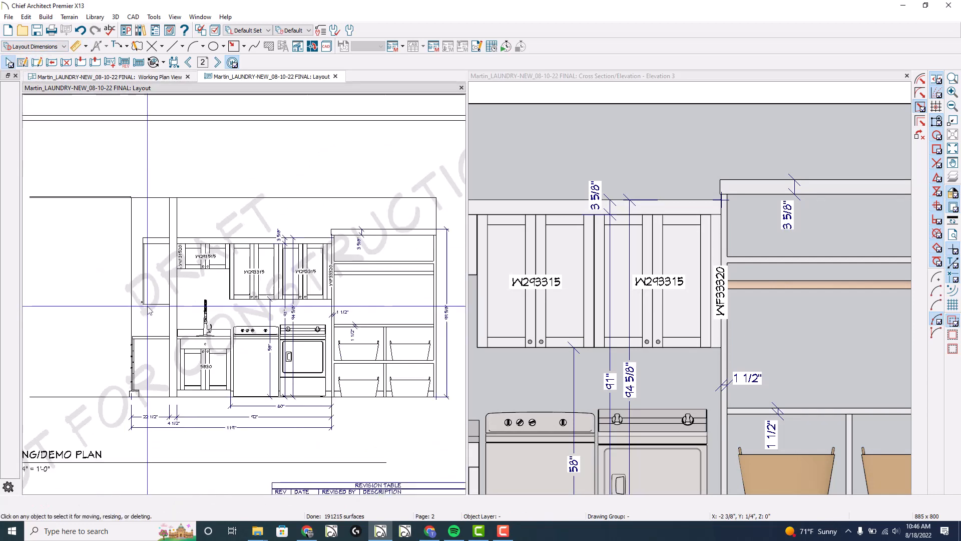
scroll(148, 308, down, 1)
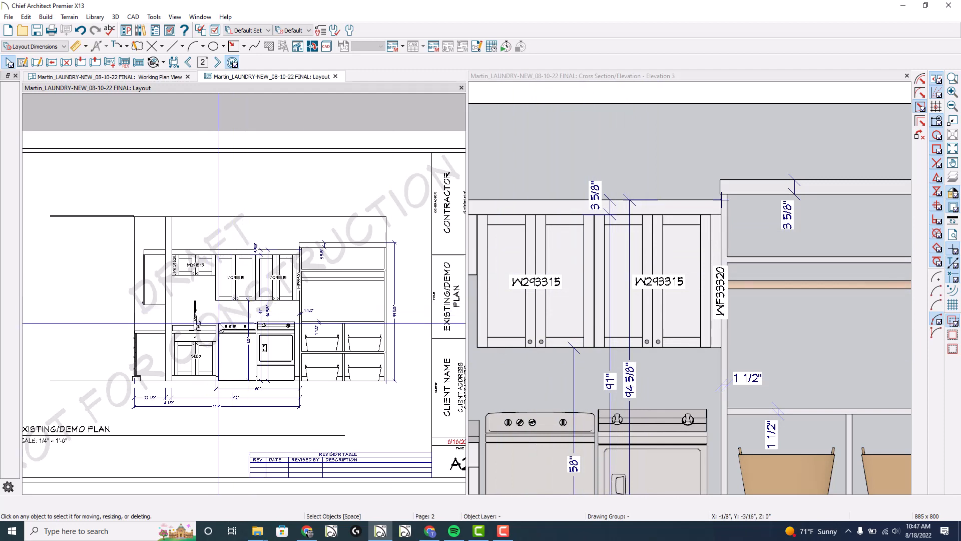
scroll(233, 309, down, 1)
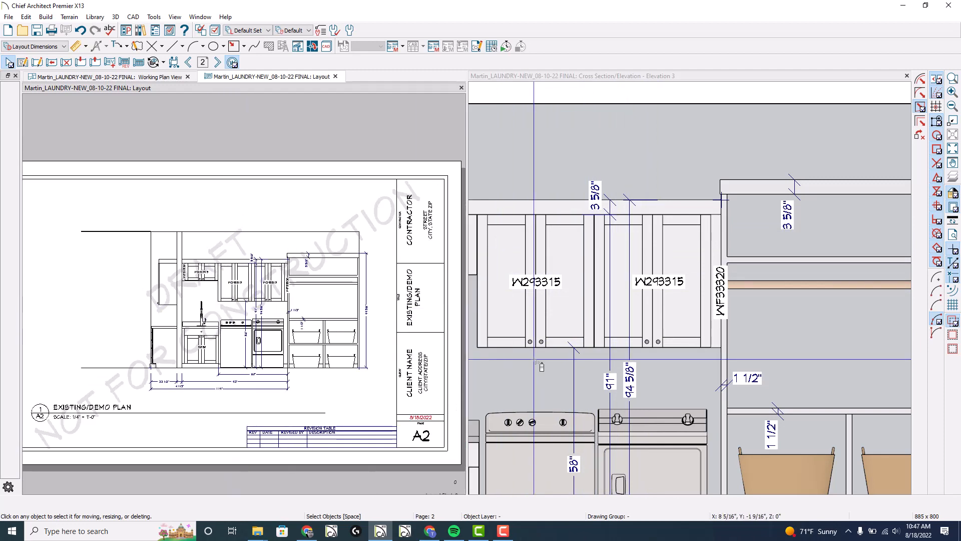
scroll(676, 371, down, 2)
scroll(676, 372, down, 1)
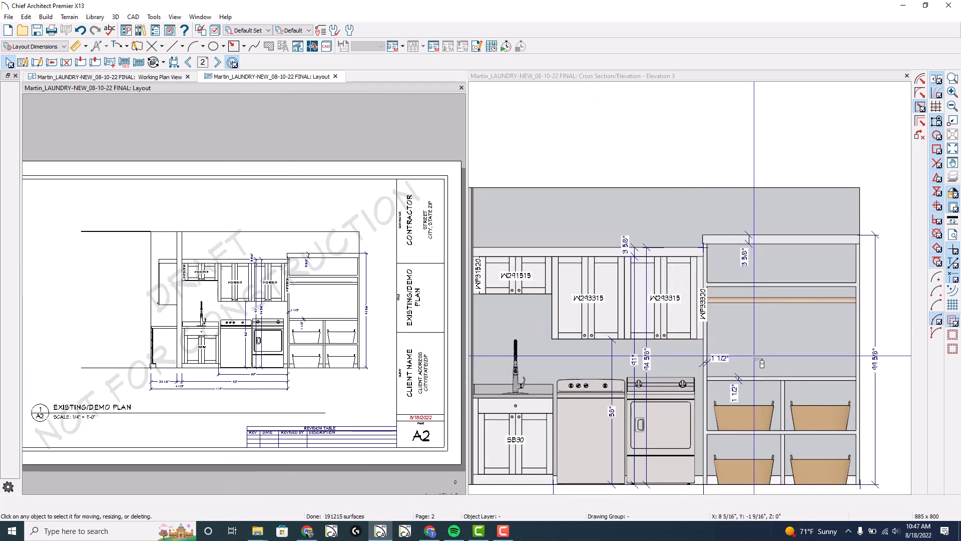
scroll(634, 362, down, 1)
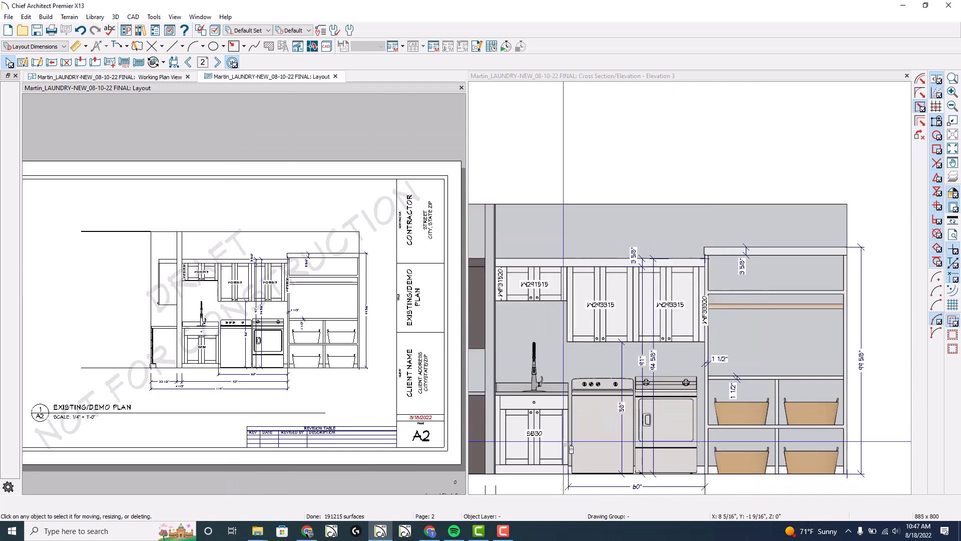